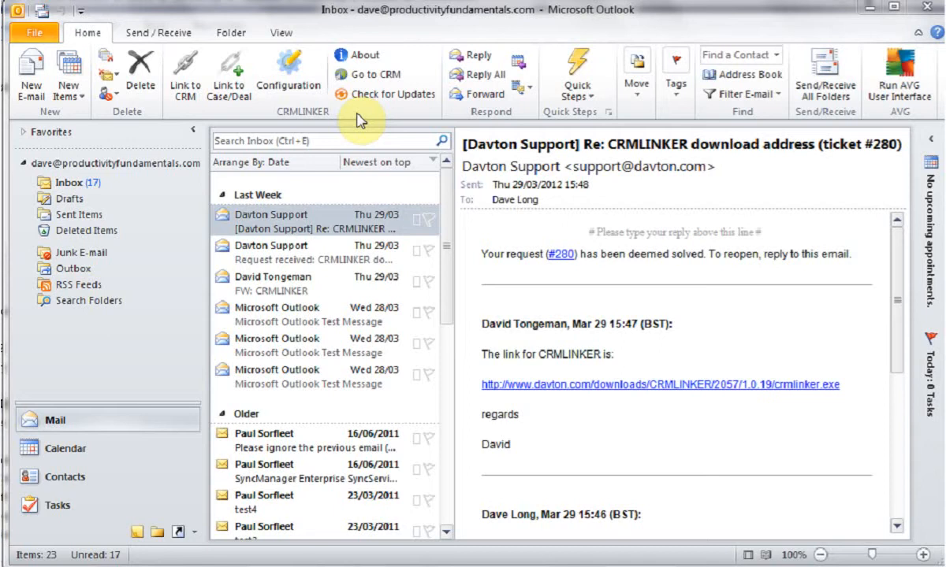
- Open the CRMLINKER configuration in Outlook and bring up its Dropbox Settings
click(289, 76)
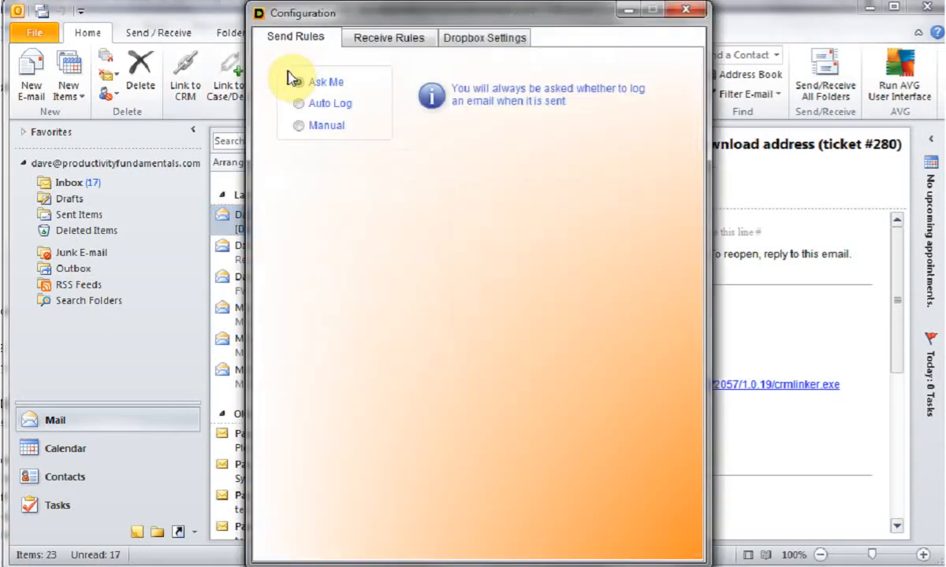
click(366, 39)
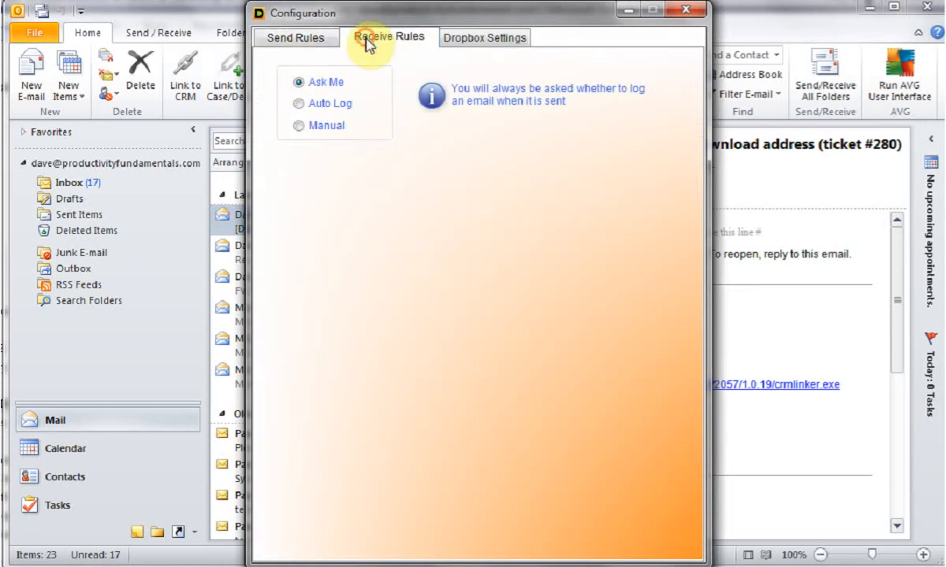
click(477, 39)
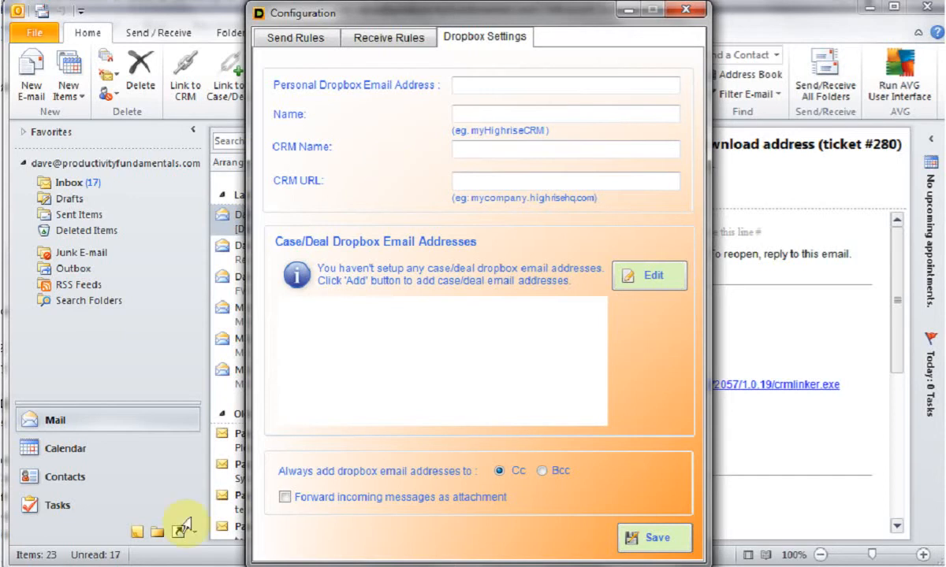
- Switch to Capsule CRM in Chrome and copy the current dropbox email address from the Mail Drop Box settings
click(70, 566)
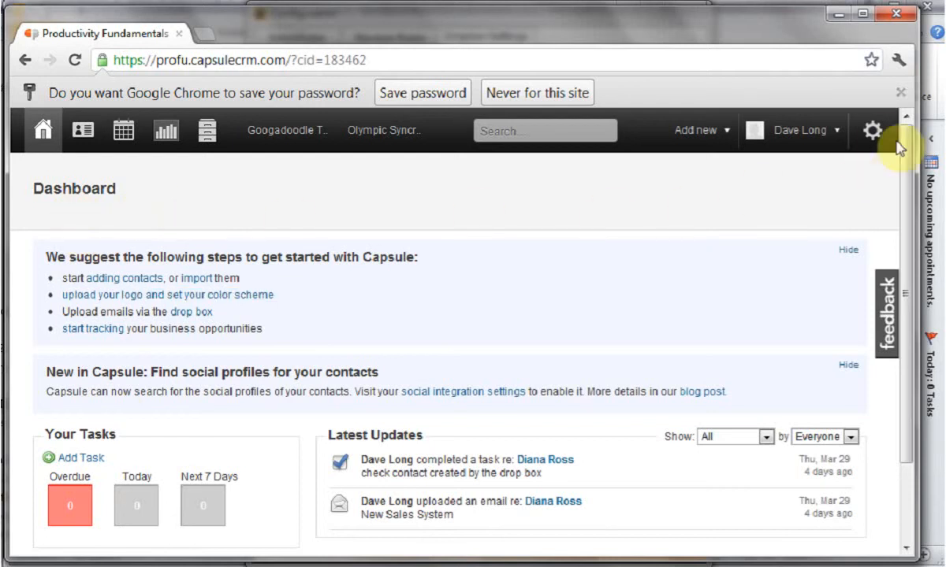
click(875, 131)
click(319, 192)
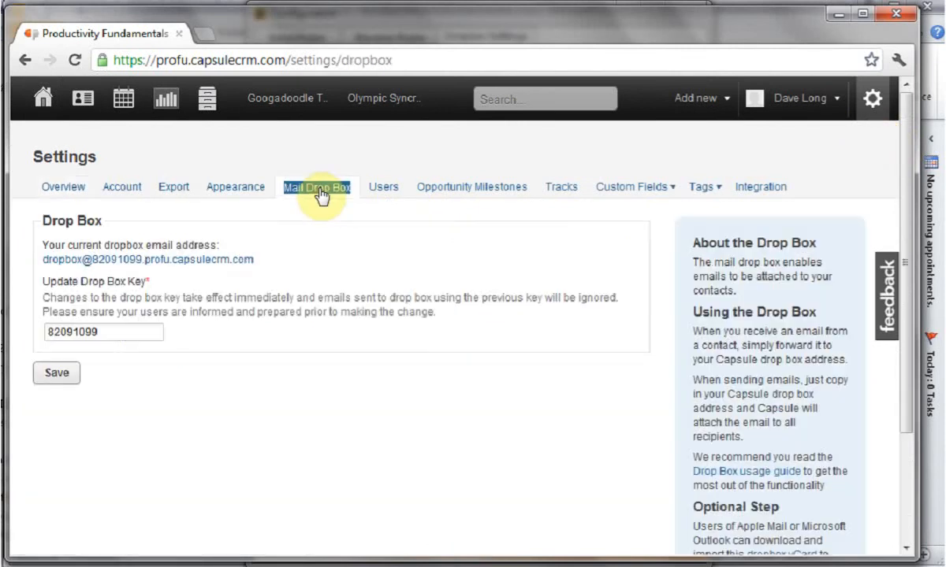
triple_click(240, 266)
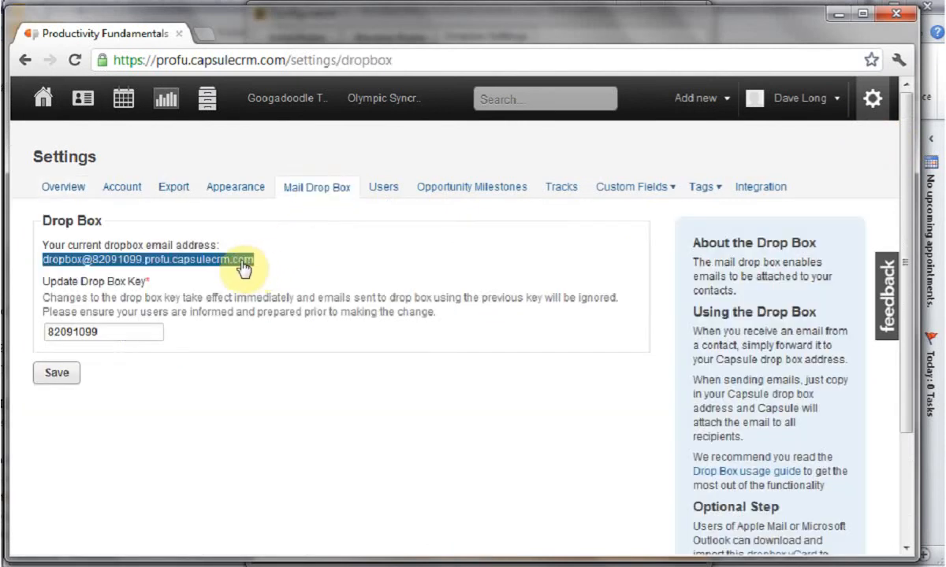
click(53, 270)
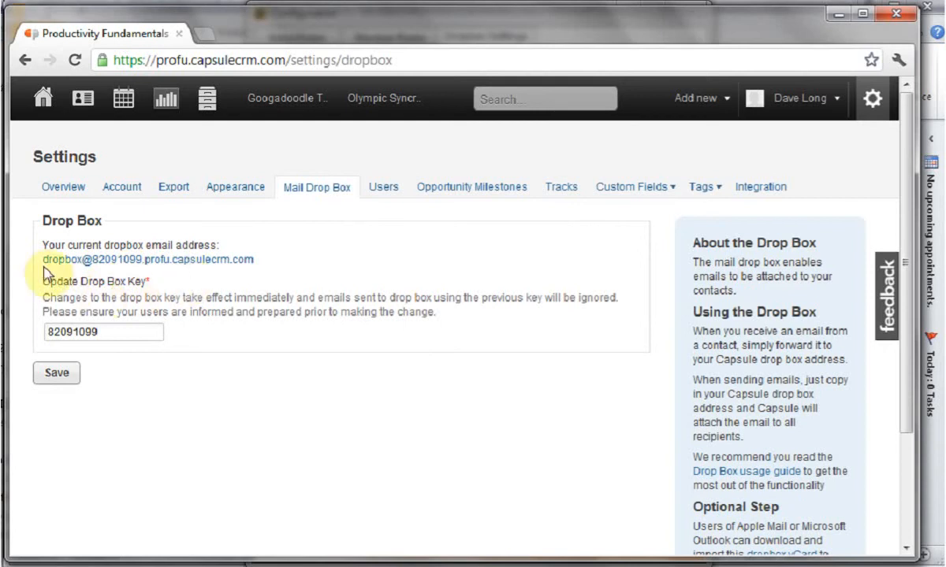
drag(37, 260, 305, 269)
key(ctrl+c)
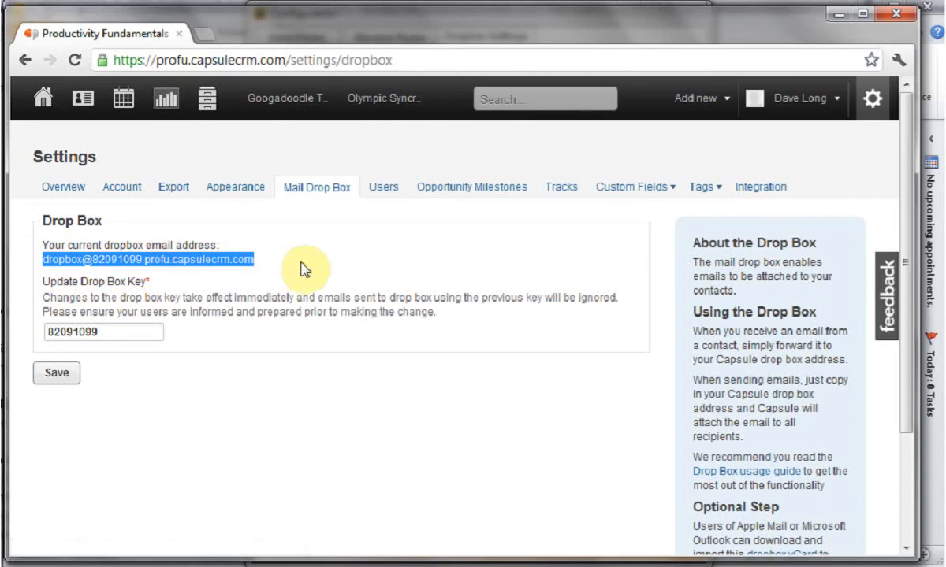
- Return to the CRMLINKER configuration and paste the copied address as the Personal Dropbox Email Address
click(118, 562)
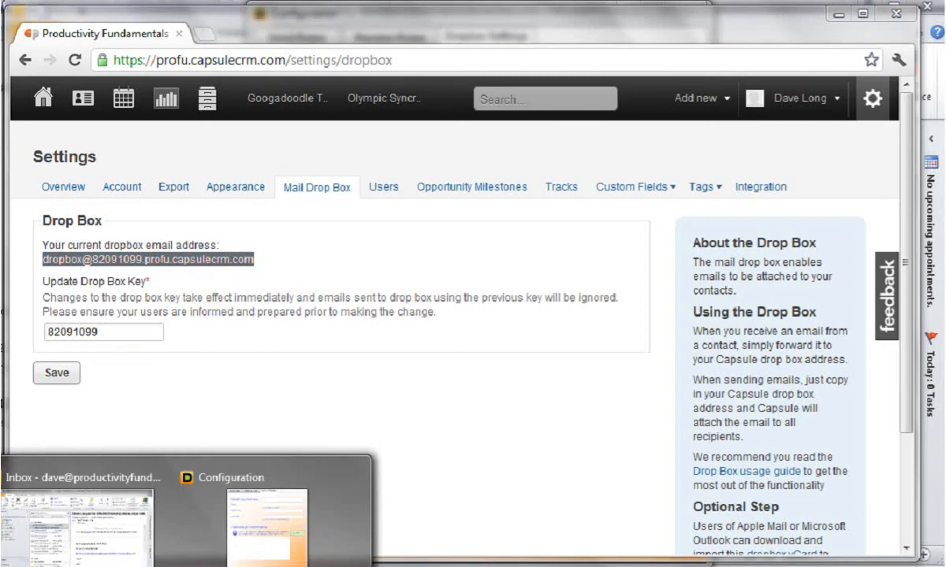
click(258, 551)
click(471, 84)
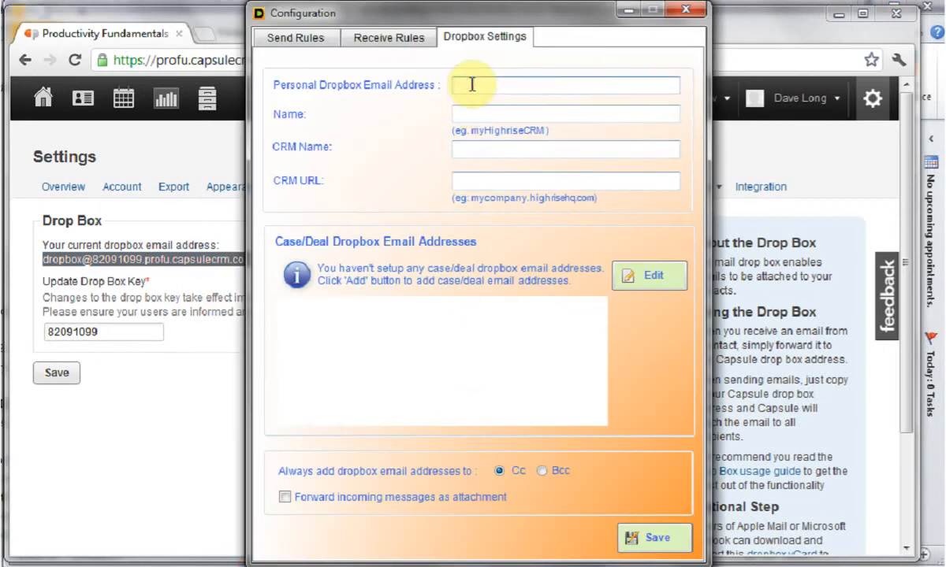
key(ctrl+v)
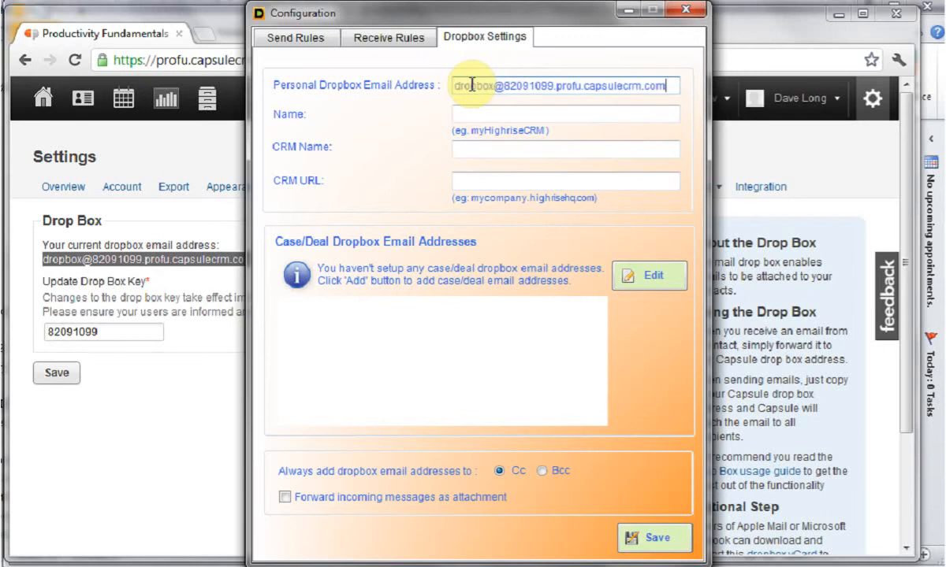
- Set the dropbox Name to "my CRM" and the CRM Name to "CapsuleCRM"
click(483, 112)
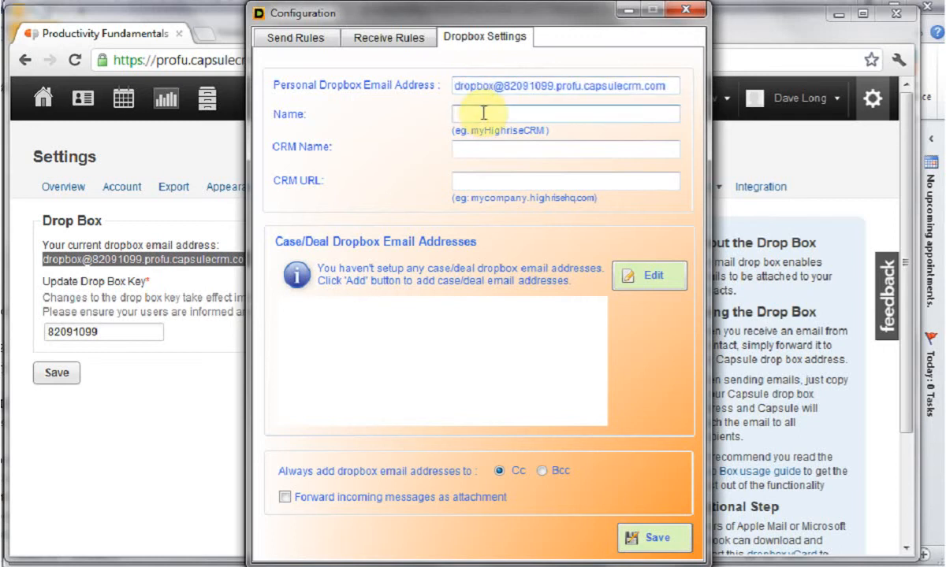
text(my)
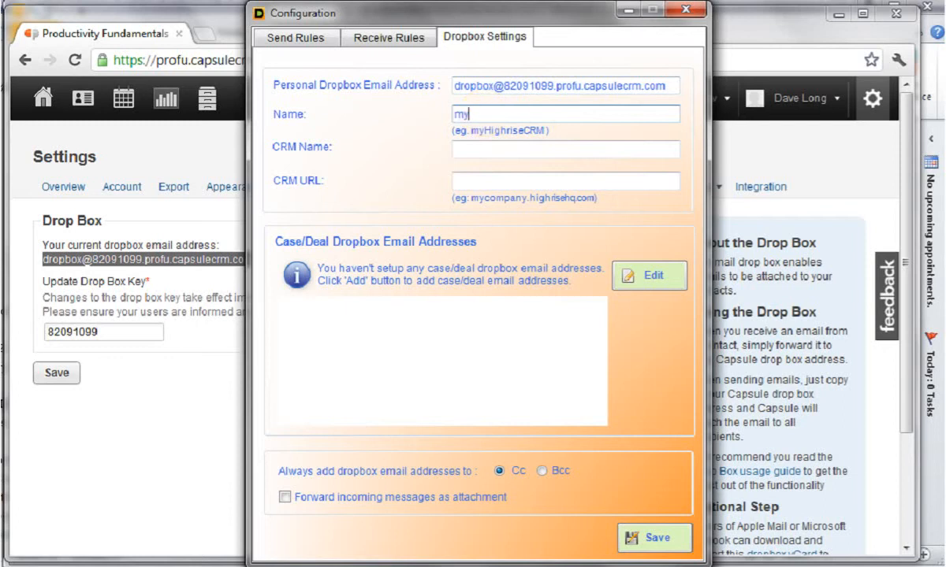
text( CRM)
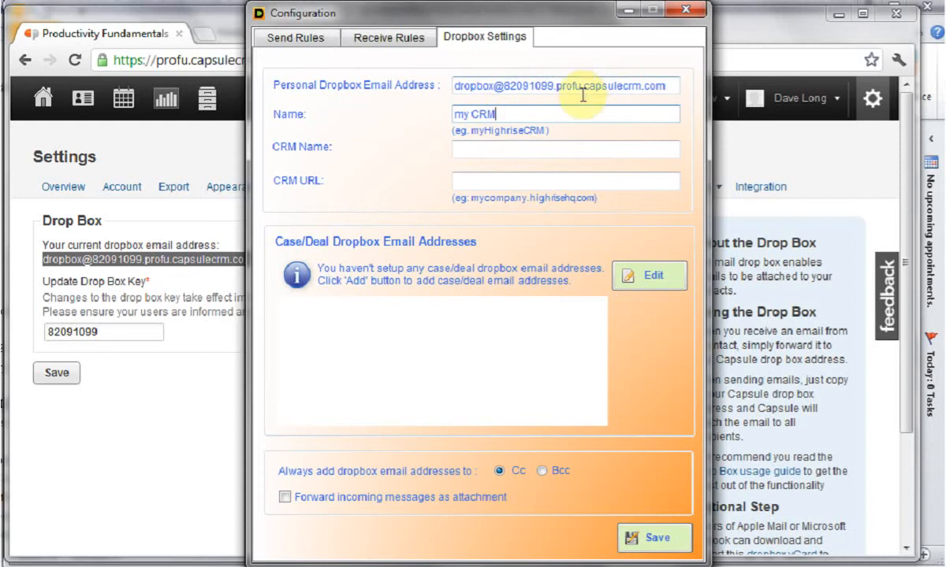
click(501, 150)
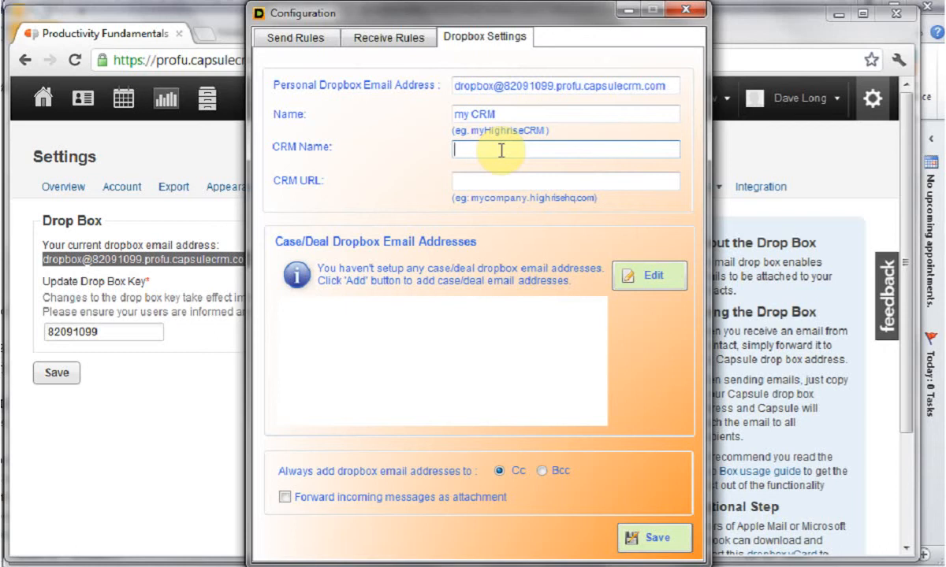
text(Caps)
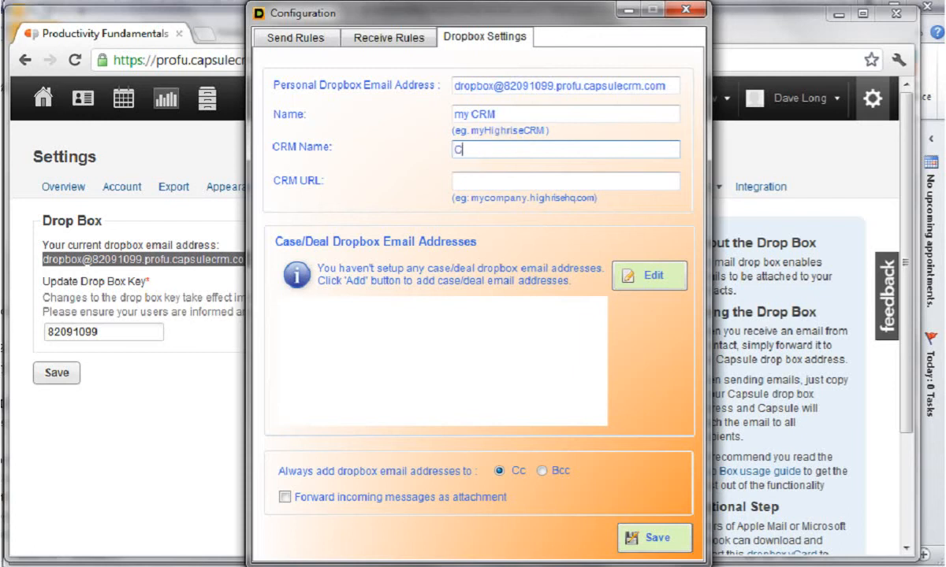
key(BackSpace)
key(BackSpace)
key(BackSpace)
key(BackSpace)
text(CapsuleCRM)
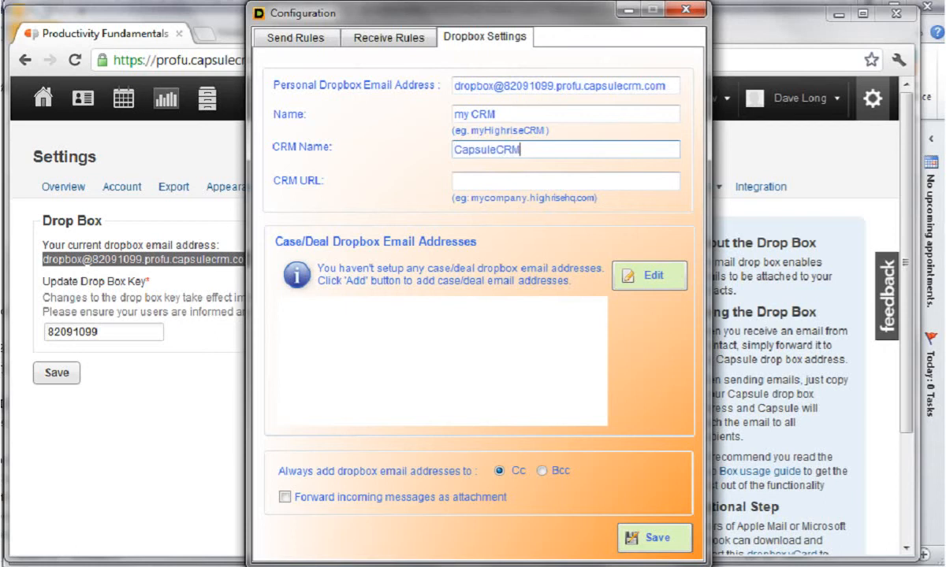
- Copy the Capsule site's domain from Chrome into the CRM URL as profu.capsulecrm.com, and save the configuration
click(180, 20)
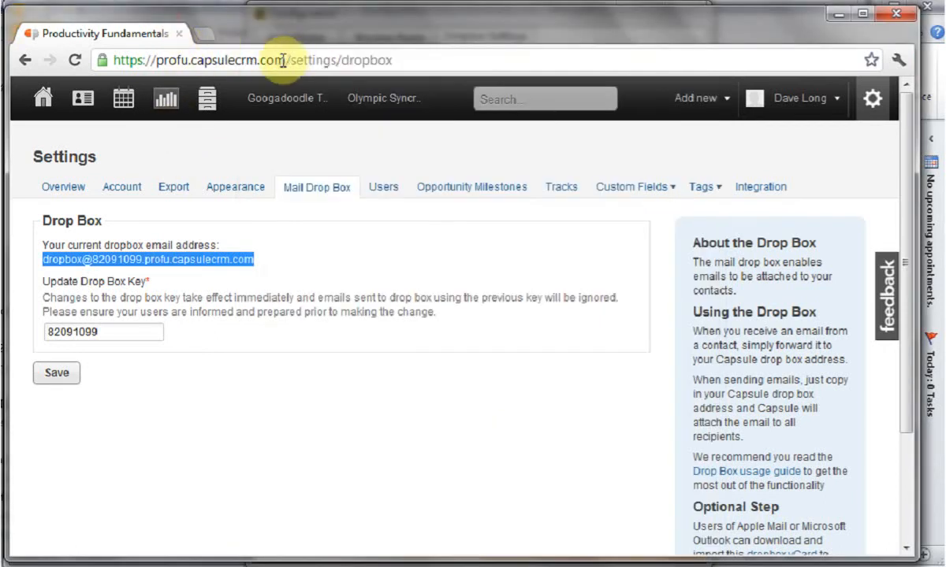
drag(284, 60, 156, 61)
key(ctrl+c)
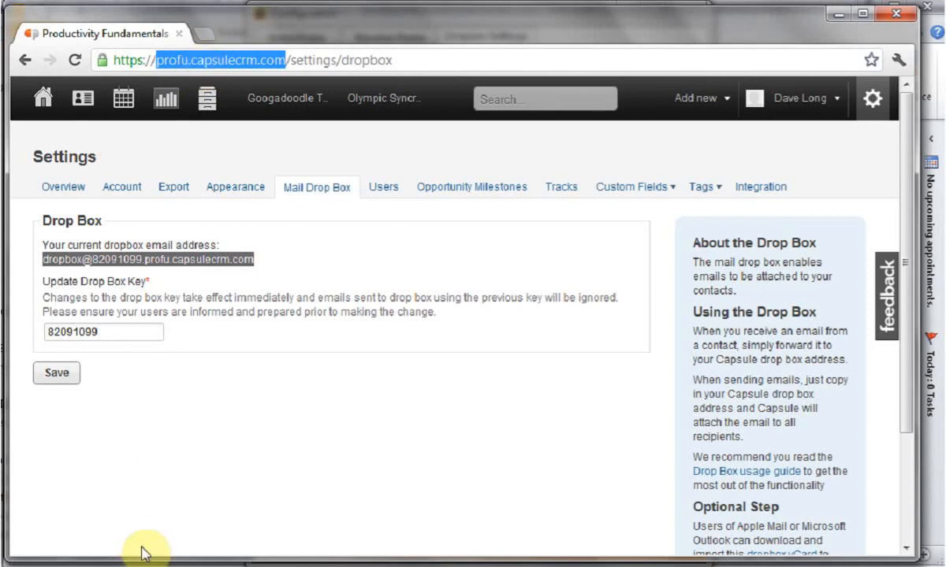
click(264, 545)
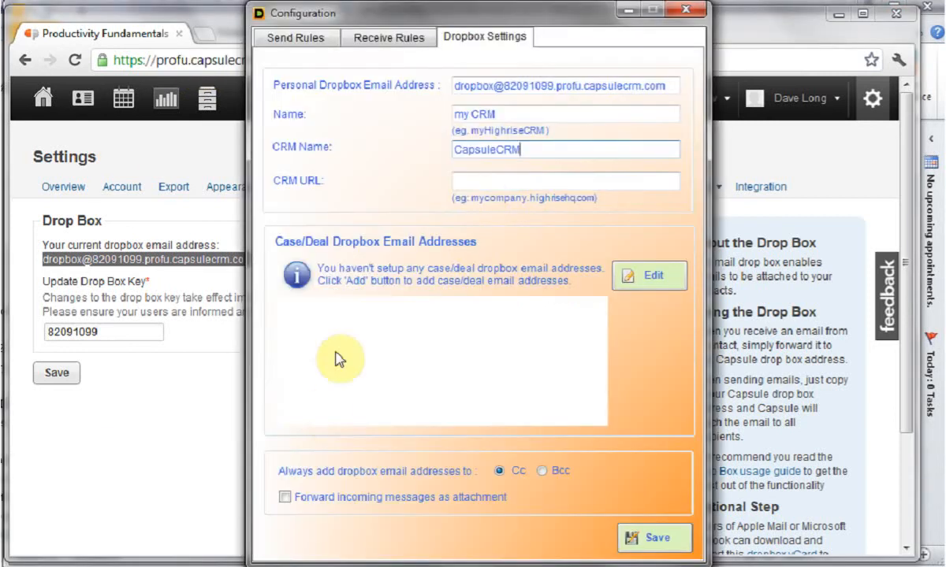
click(479, 182)
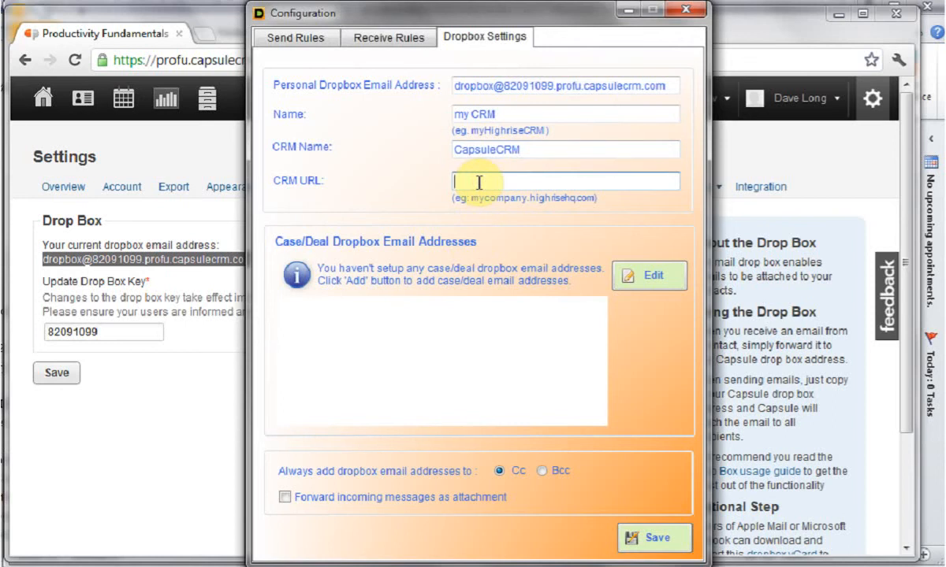
key(ctrl+v)
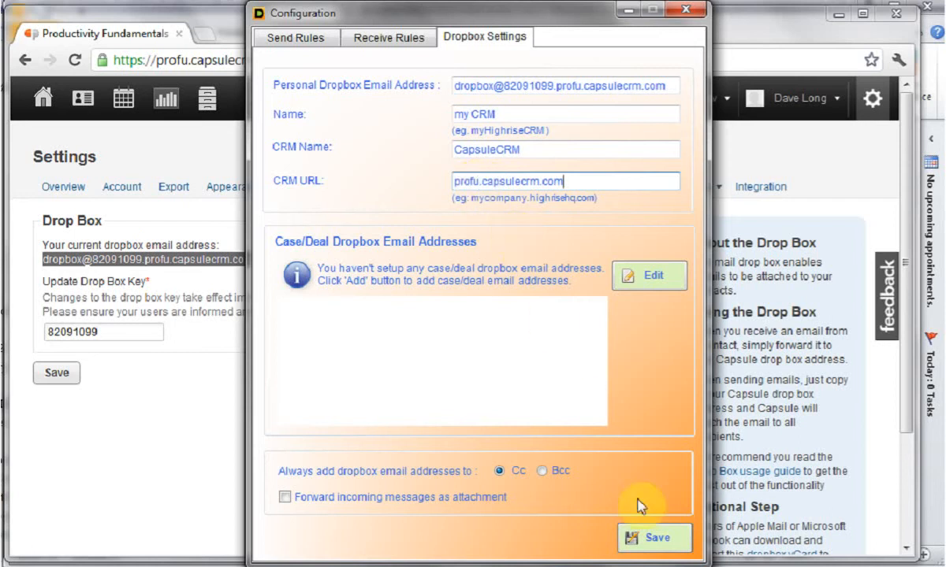
click(659, 544)
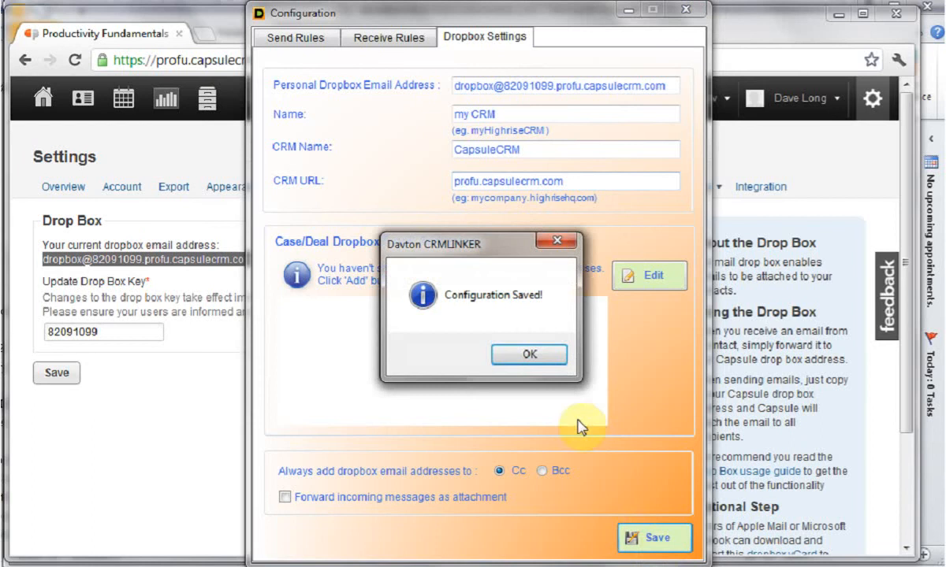
click(528, 354)
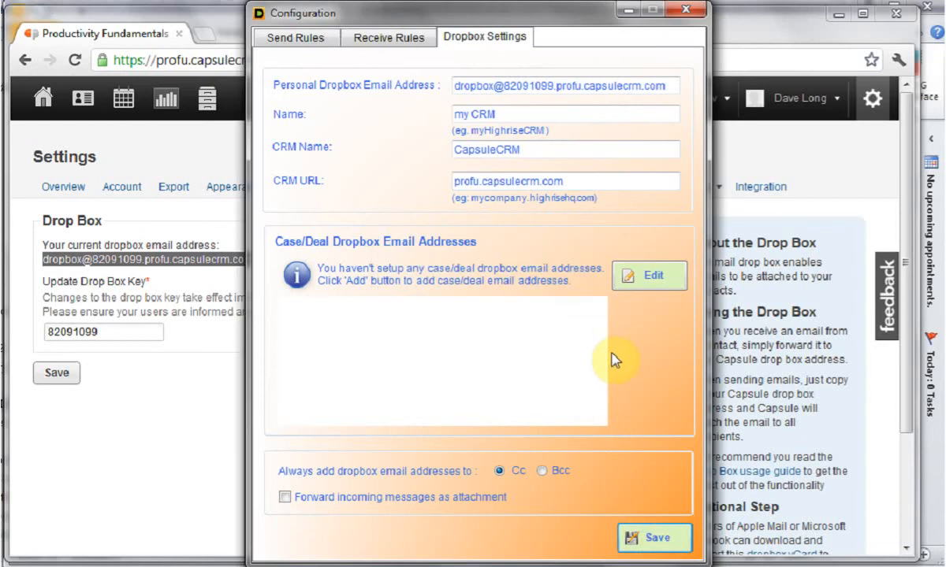
- In Capsule CRM, open the Googadoodle Training opportunity from the sales pipeline list and copy its email attachment address
drag(462, 21, 514, 26)
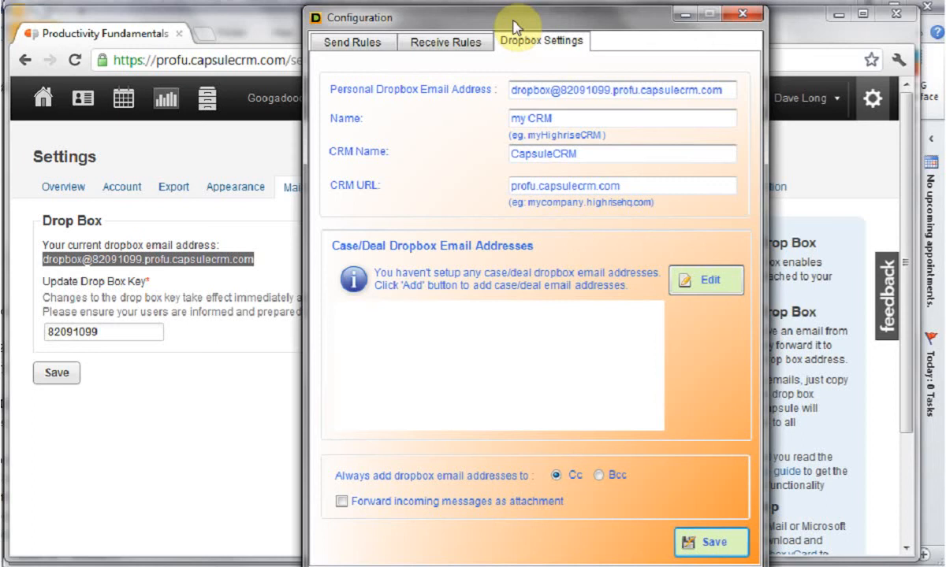
click(254, 34)
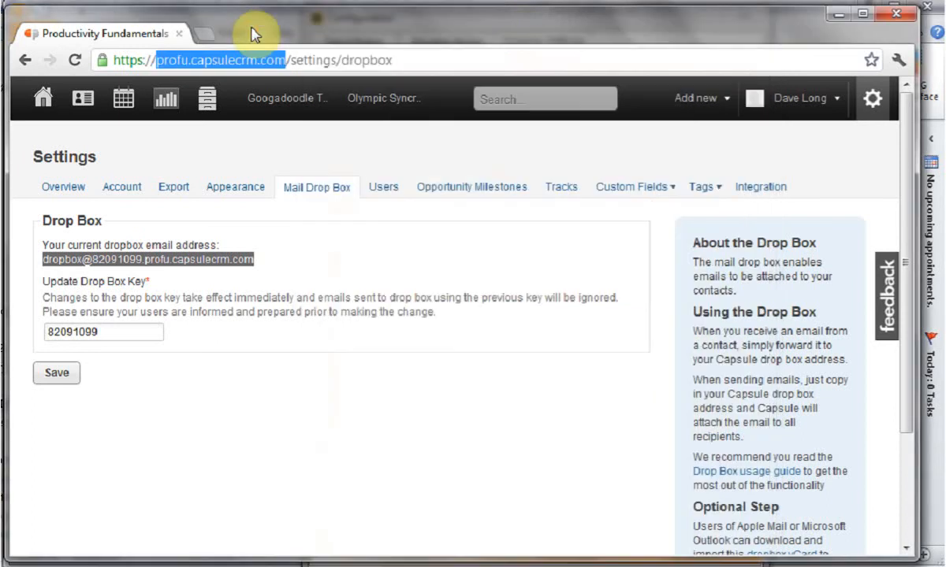
click(166, 110)
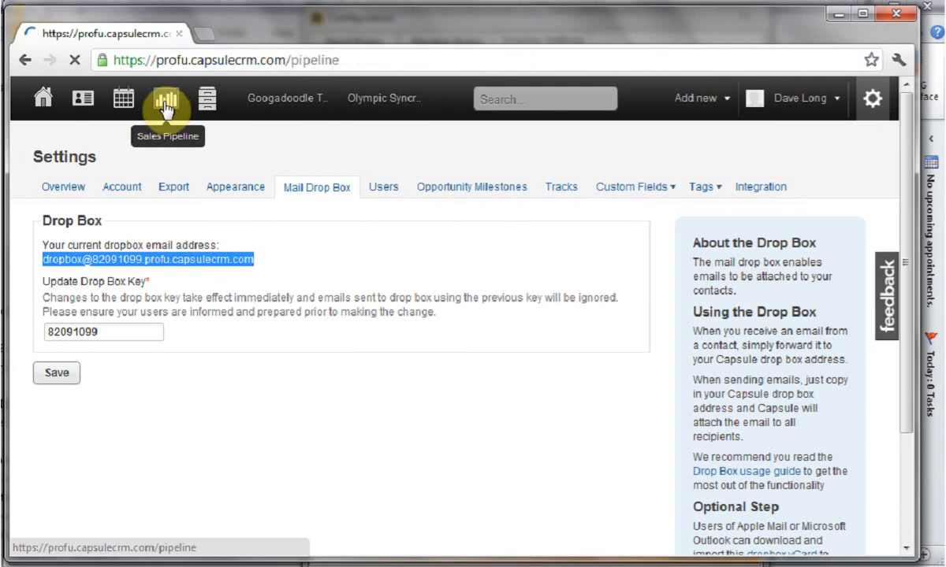
click(124, 189)
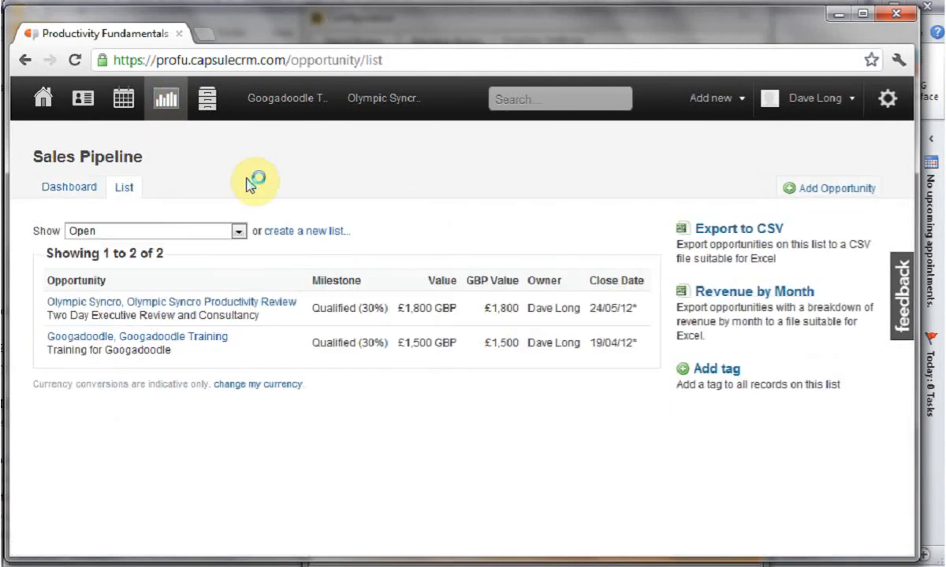
click(159, 338)
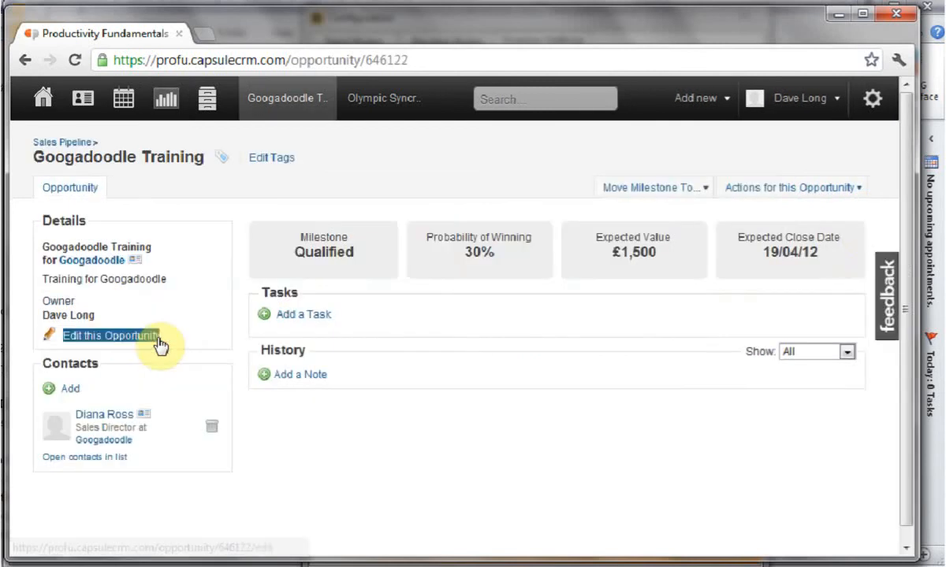
click(857, 189)
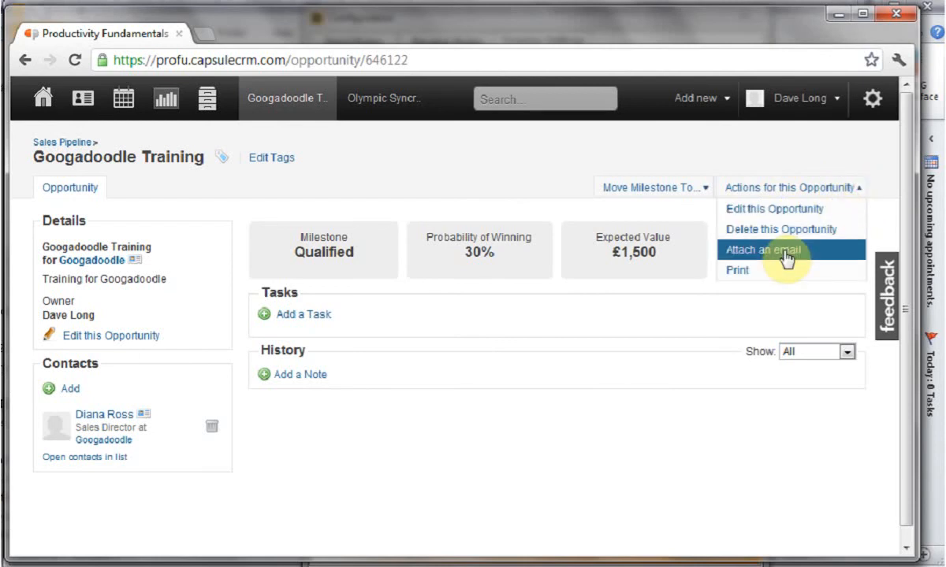
click(786, 251)
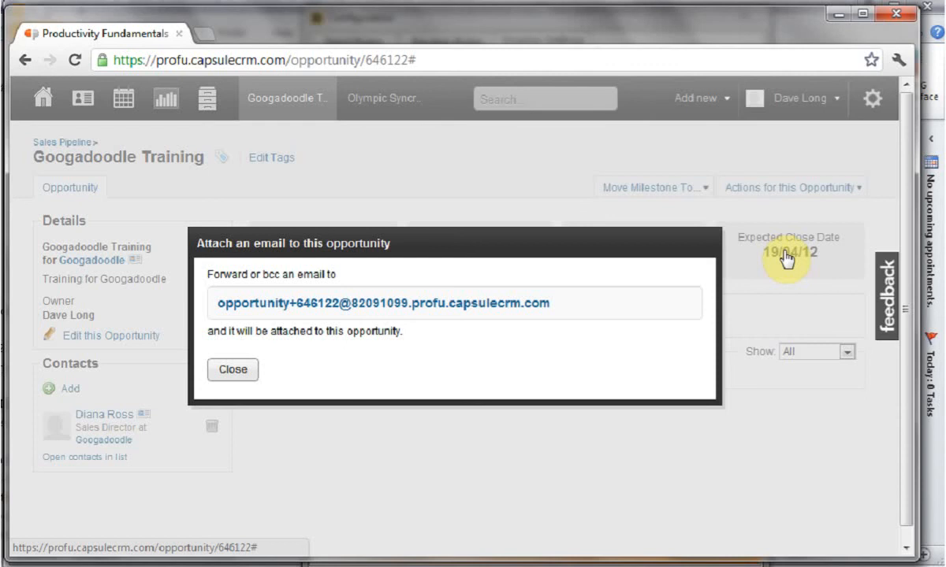
drag(552, 304, 221, 312)
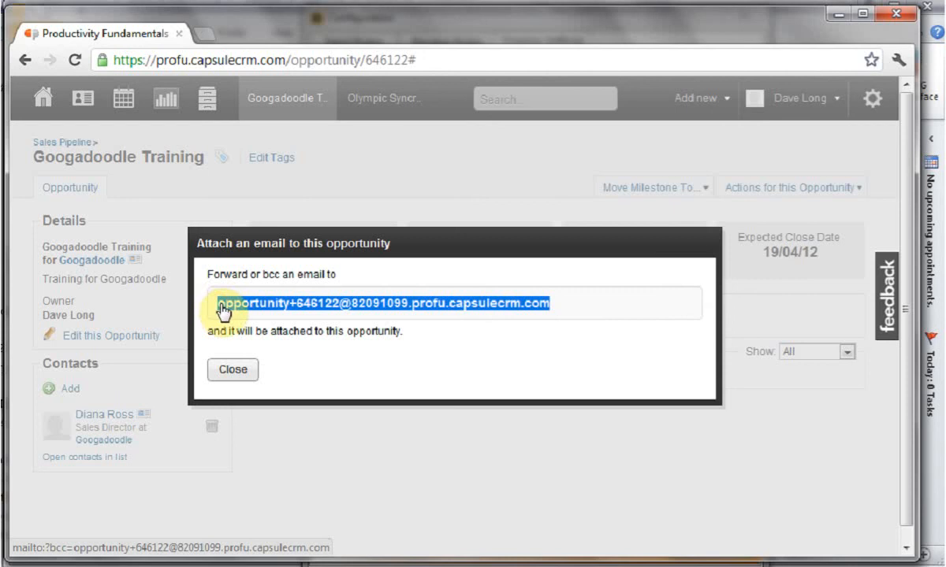
- Return to the CRMLINKER configuration and add a case/deal titled "Googadoodle Training" with the copied opportunity address as its dropbox address
click(174, 566)
click(254, 553)
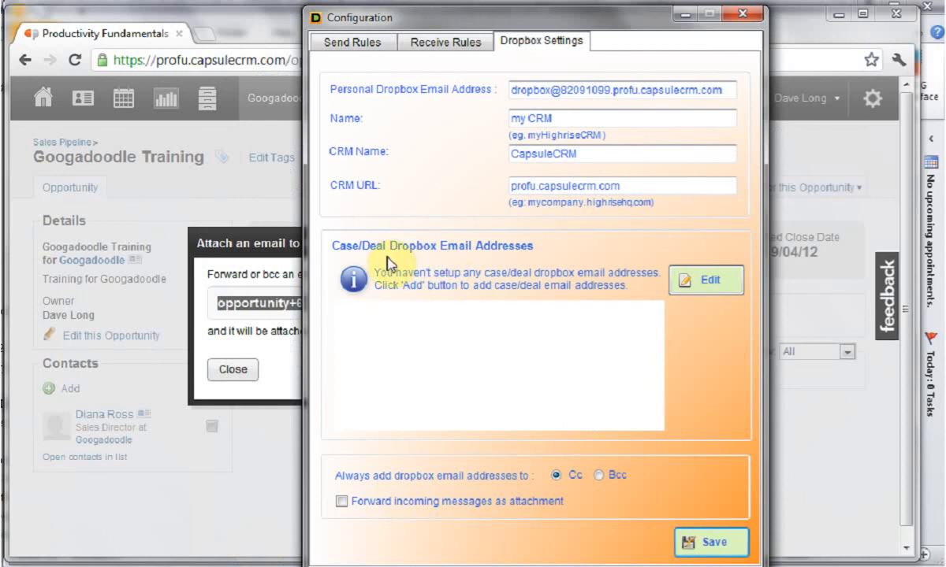
click(678, 282)
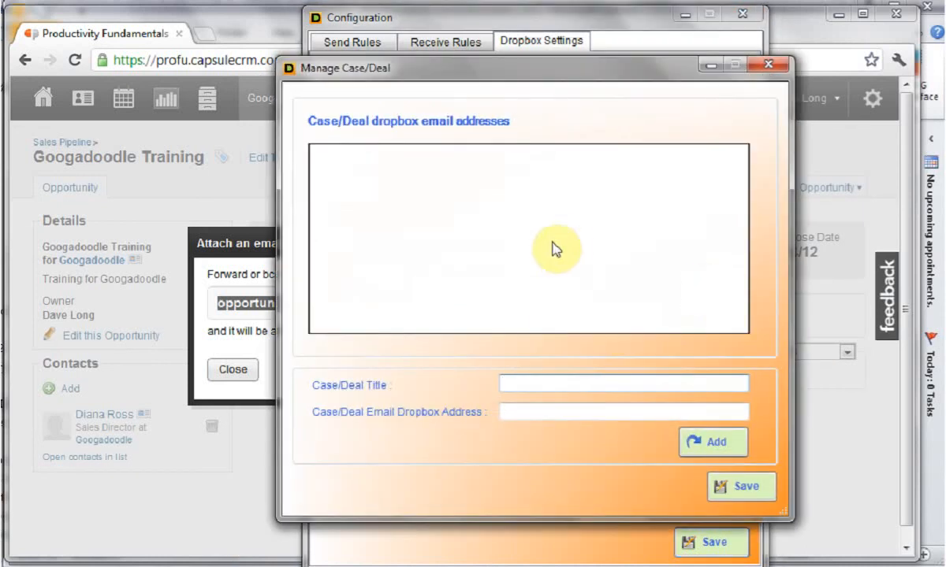
click(535, 413)
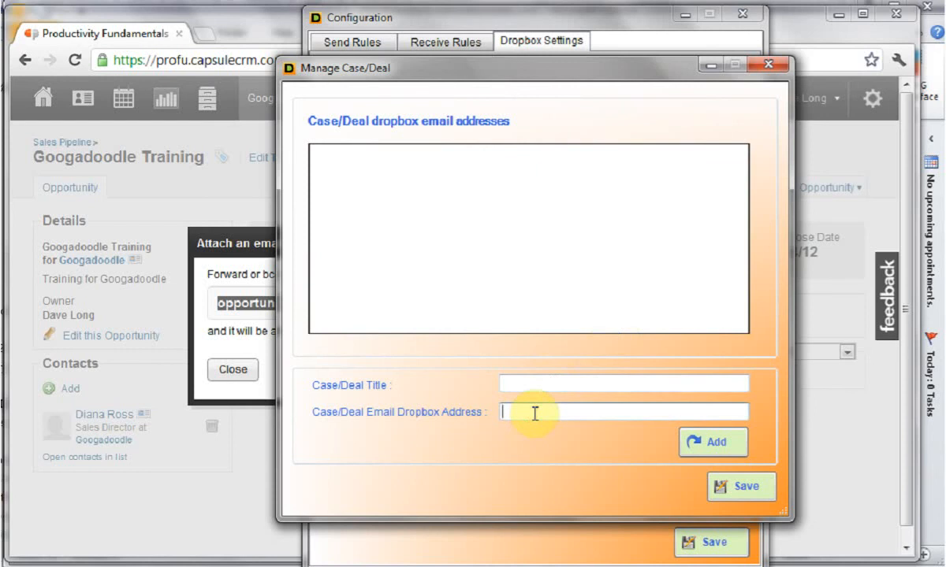
key(ctrl+v)
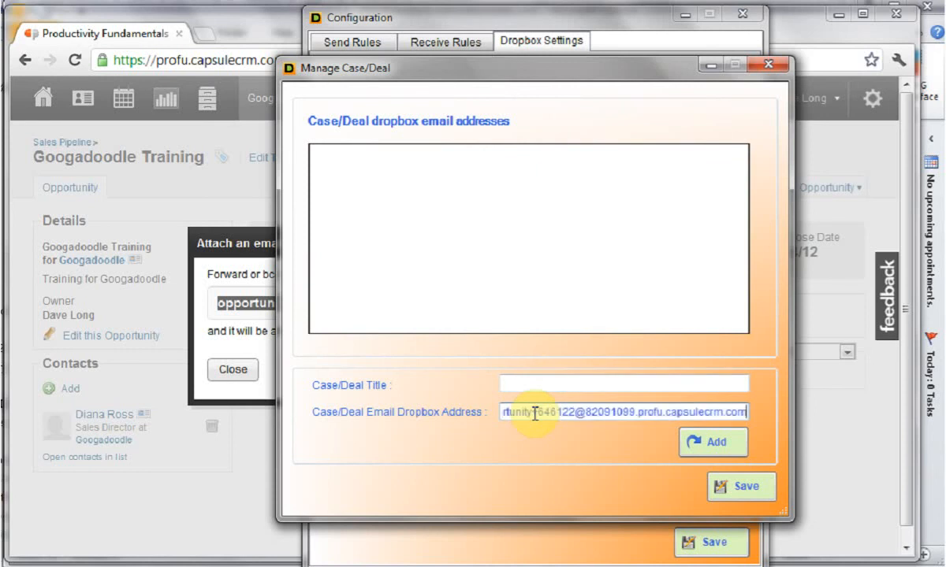
click(523, 381)
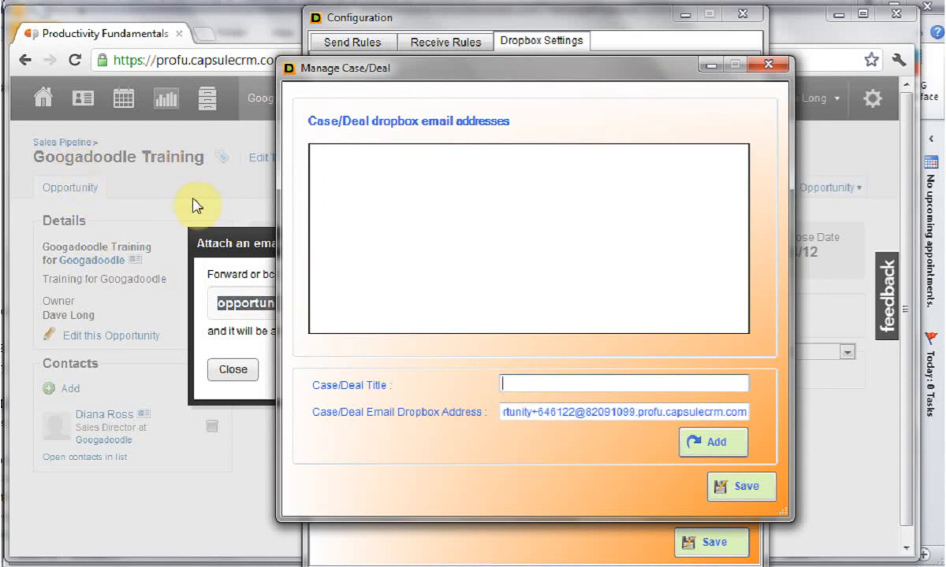
text(Googadoodle Training)
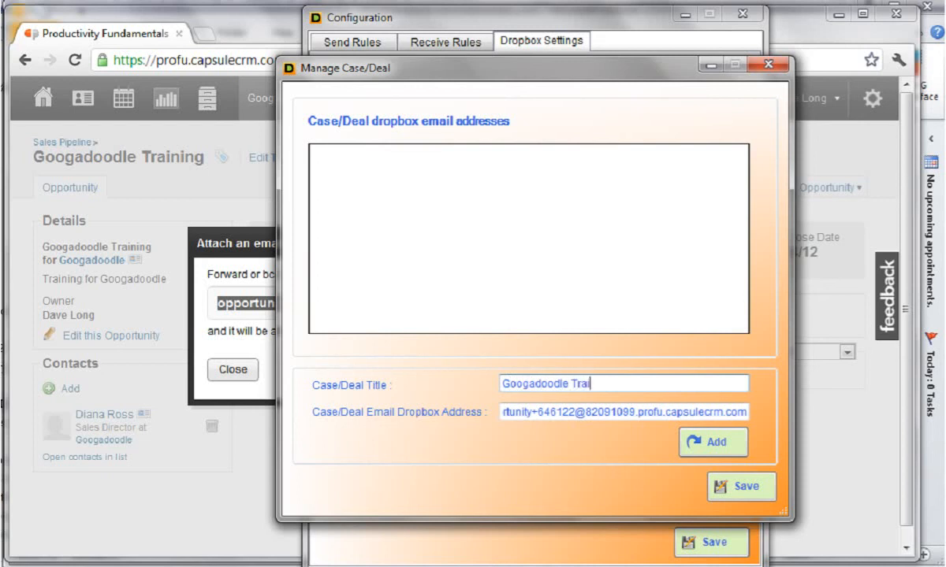
click(686, 435)
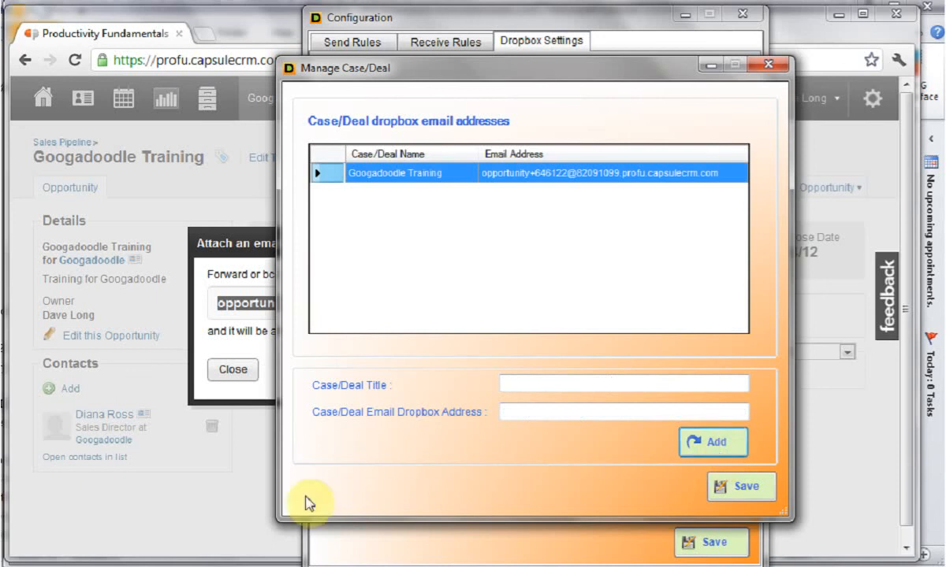
- In Capsule CRM, open the Olympic Syncro Productivity Review opportunity from the sales pipeline list and copy its email attachment address
click(249, 434)
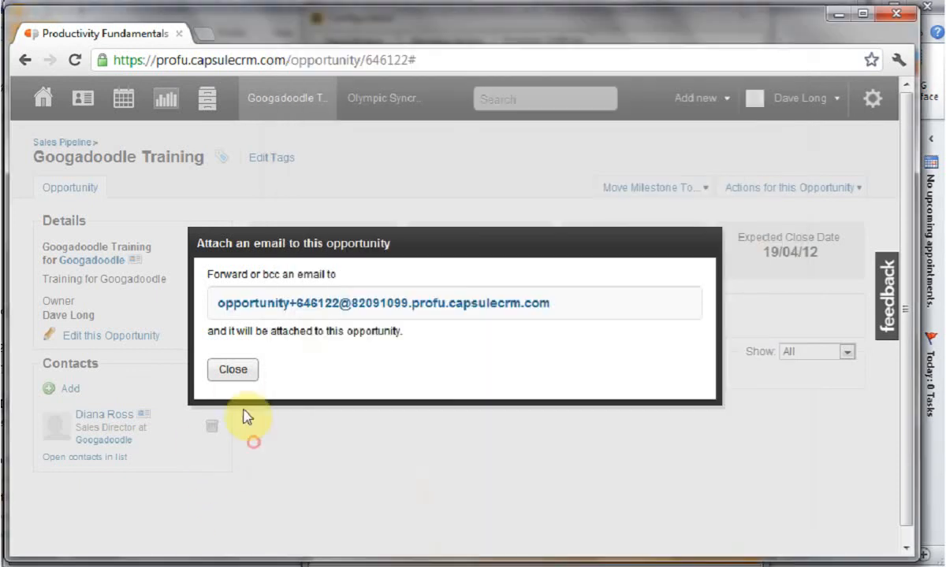
click(233, 369)
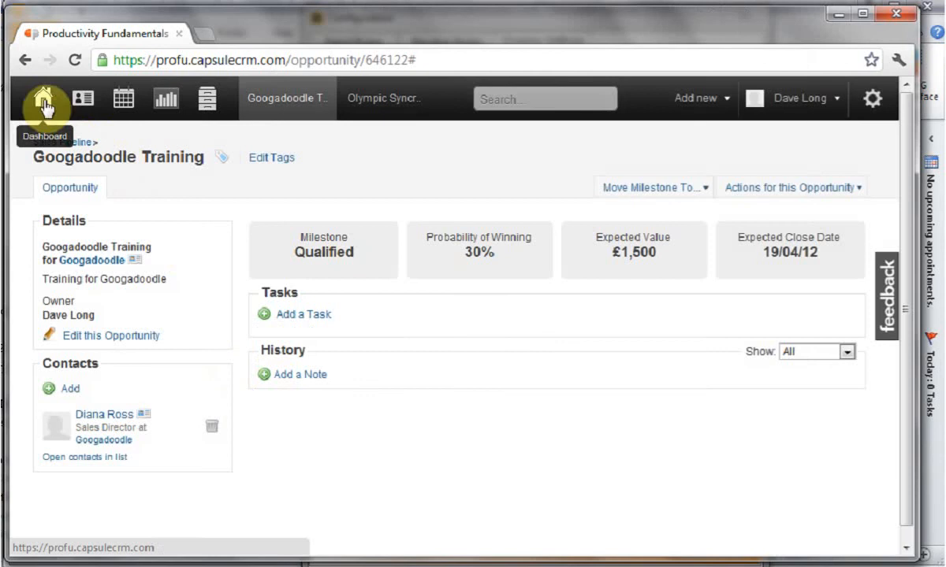
click(168, 100)
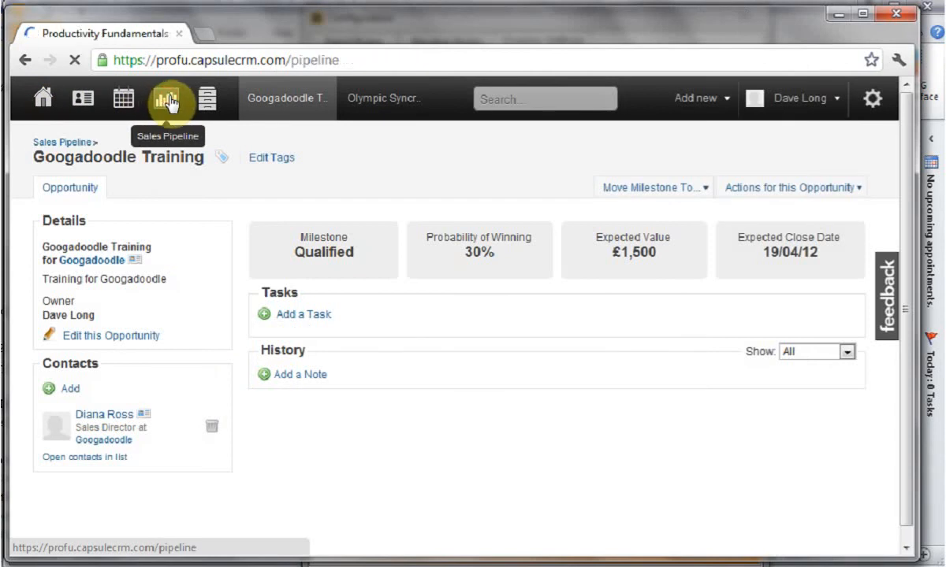
click(123, 187)
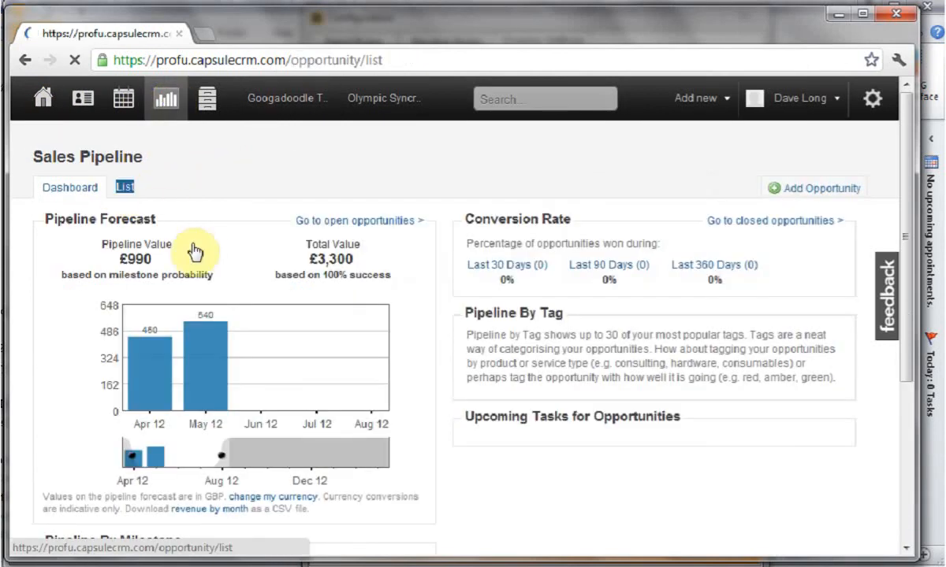
click(112, 308)
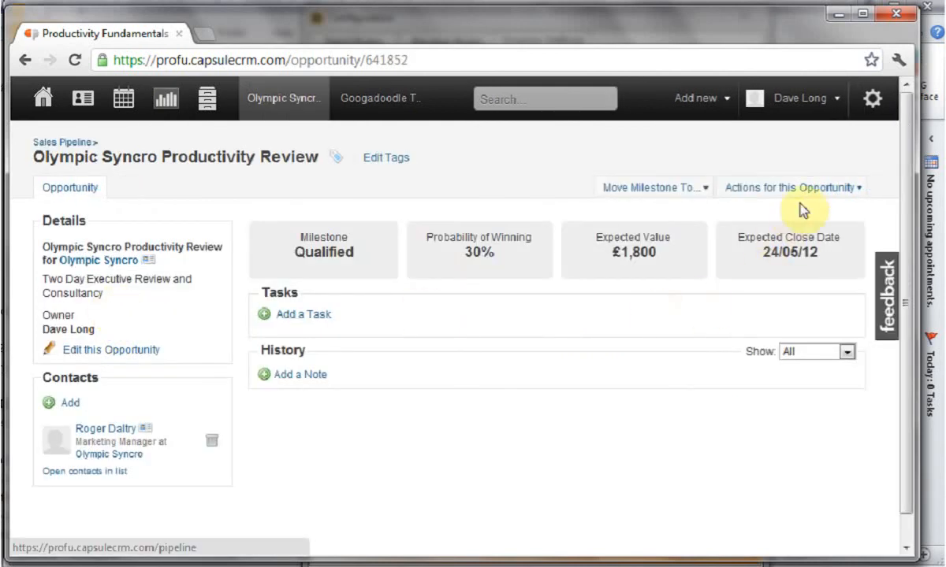
click(836, 189)
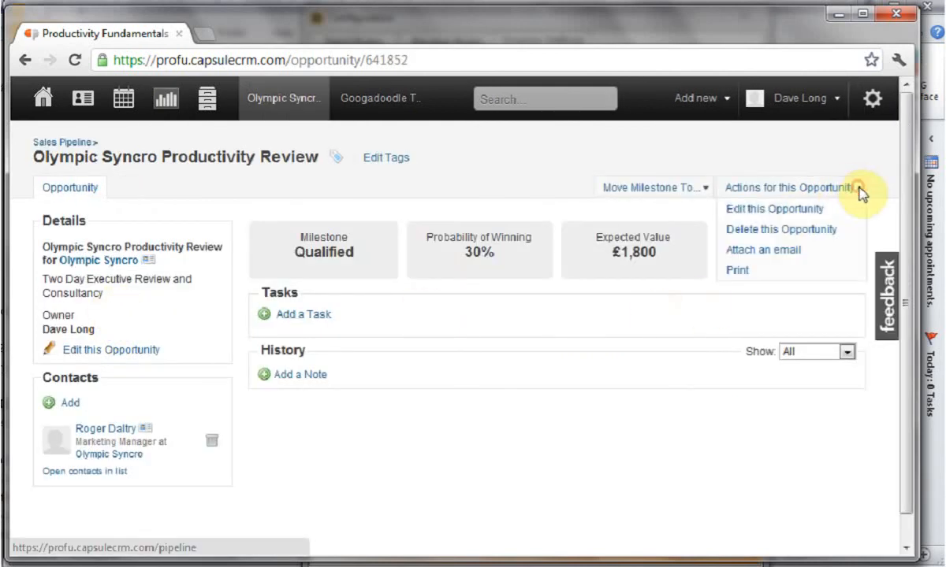
click(766, 251)
drag(551, 305, 217, 304)
key(ctrl+c)
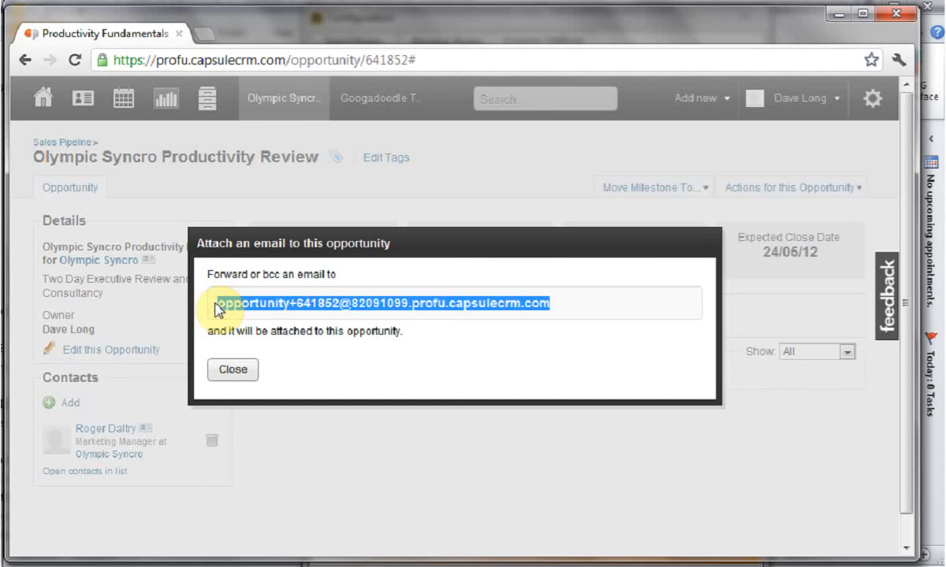
click(233, 371)
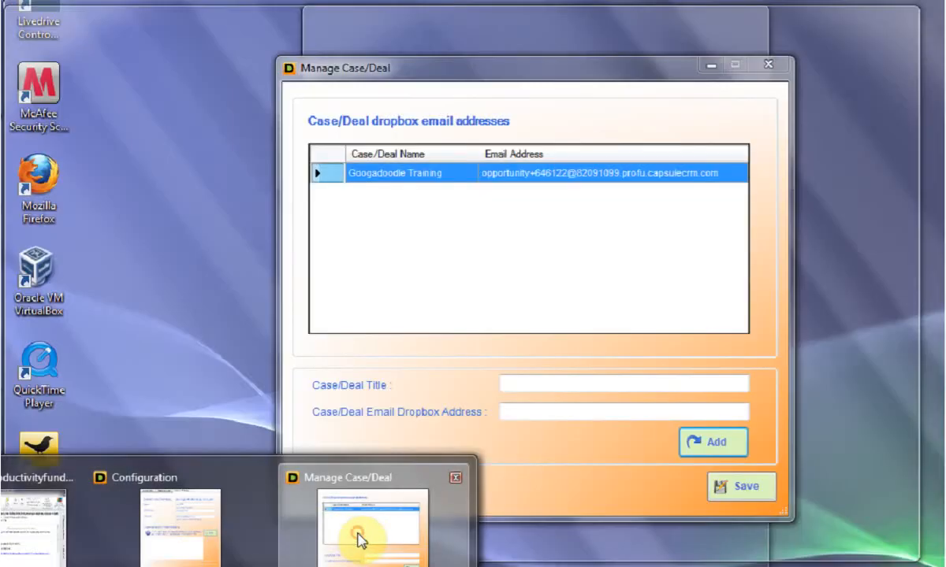
- Switch back to CRMLINKER's case/deal manager, add "Olympic Syncro" with the copied dropbox address, and save the list
click(358, 540)
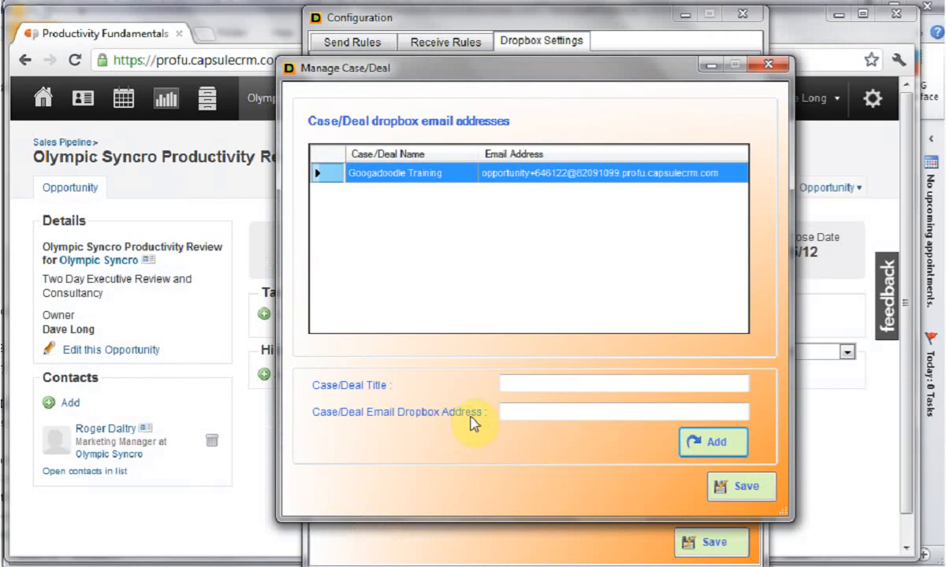
click(550, 412)
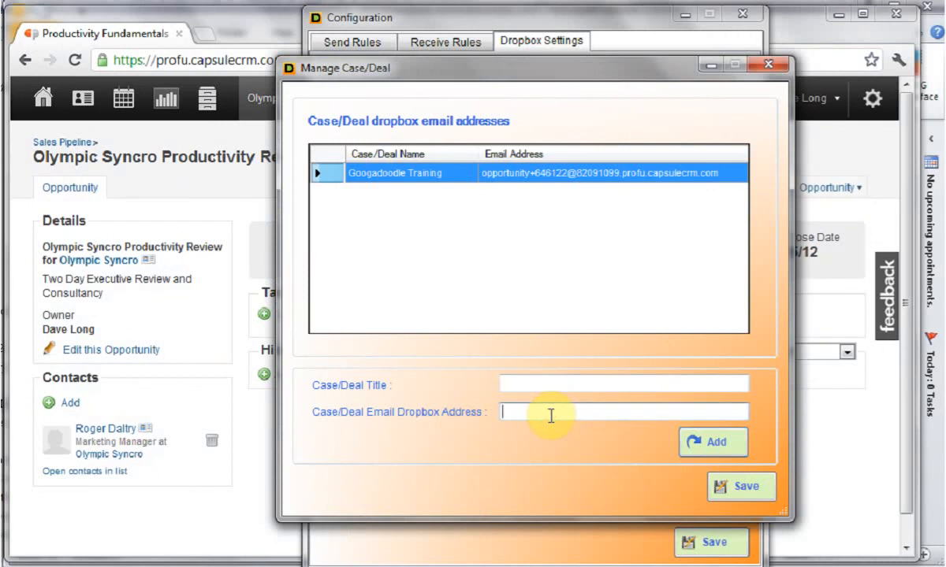
key(ctrl+v)
click(560, 384)
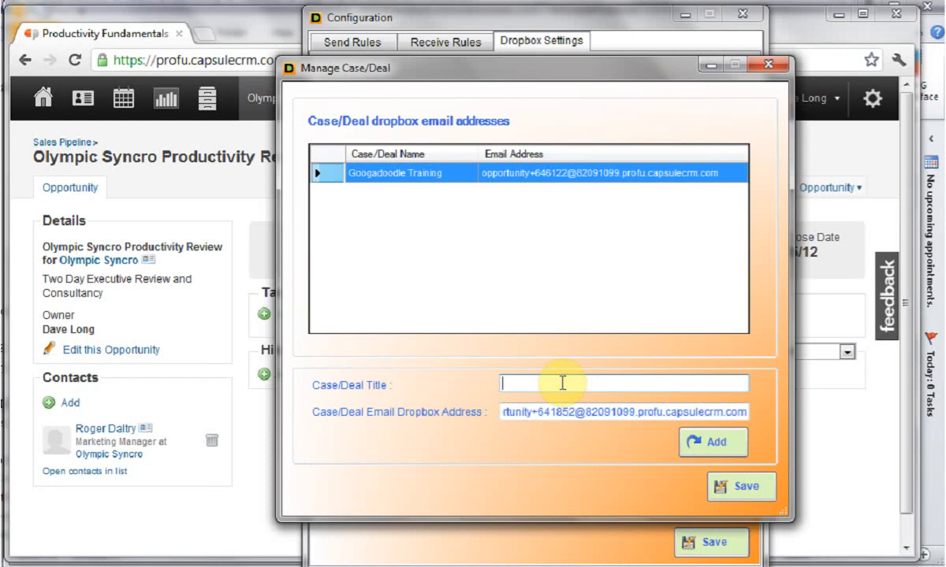
text(Olympic Syncro)
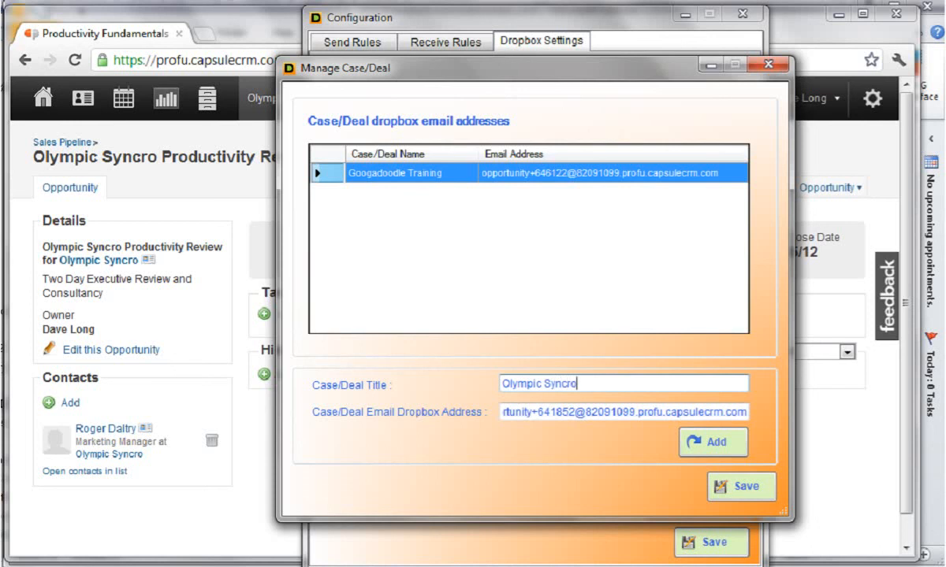
click(712, 446)
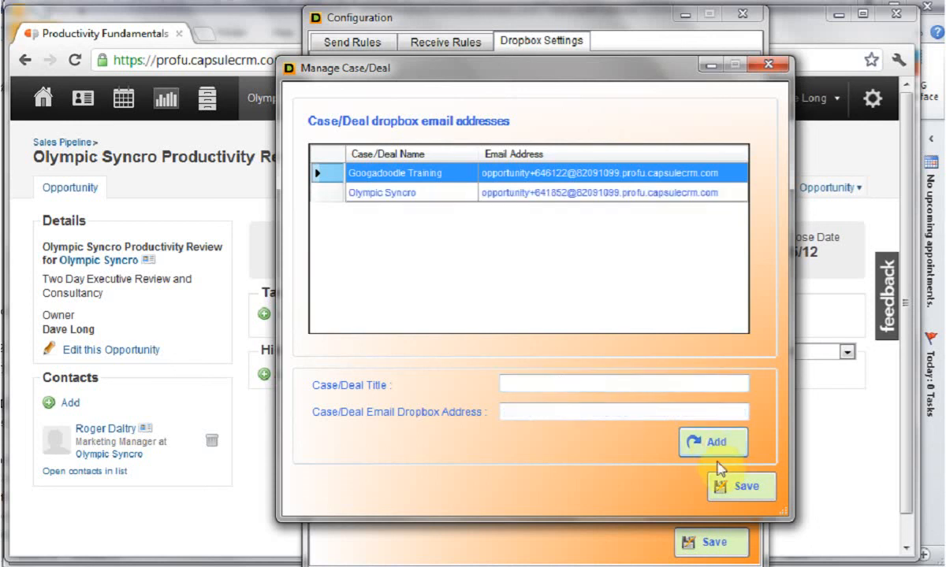
click(742, 487)
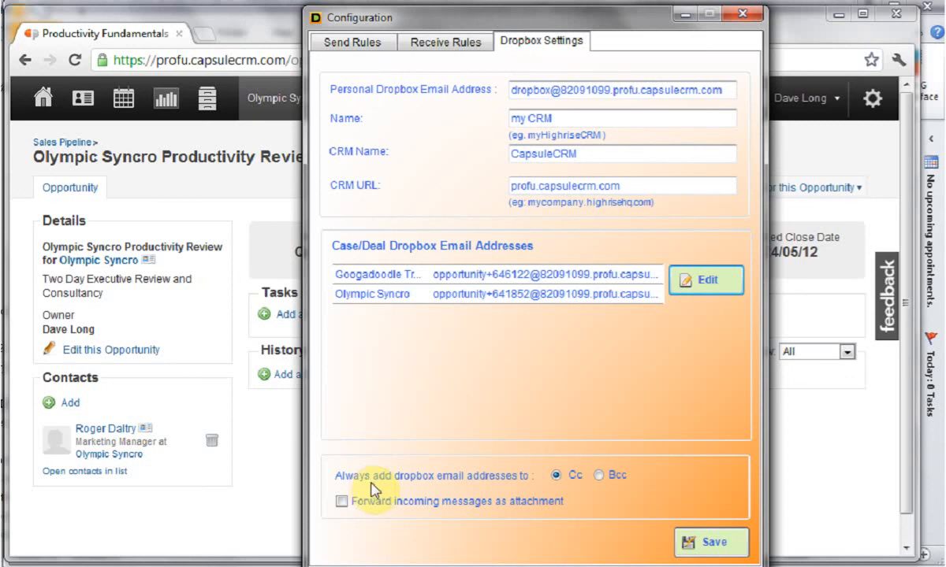
- Set dropbox email addresses to always be added as Bcc, save the configuration, and close it
click(599, 479)
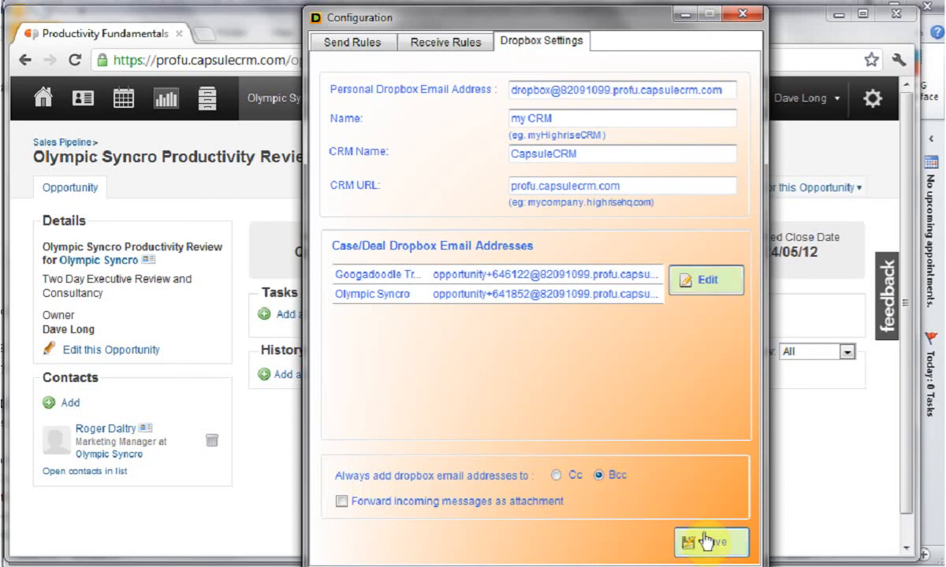
click(701, 544)
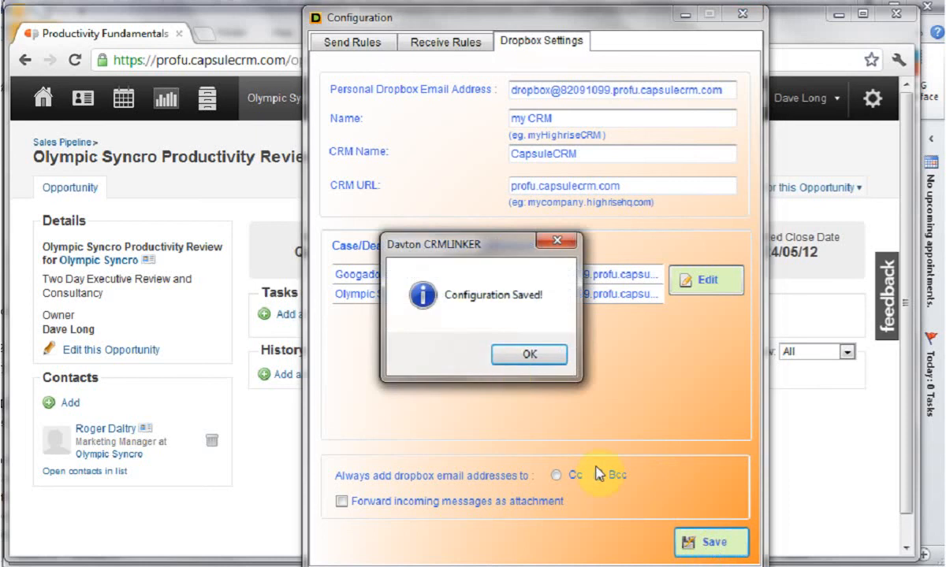
click(524, 356)
click(742, 15)
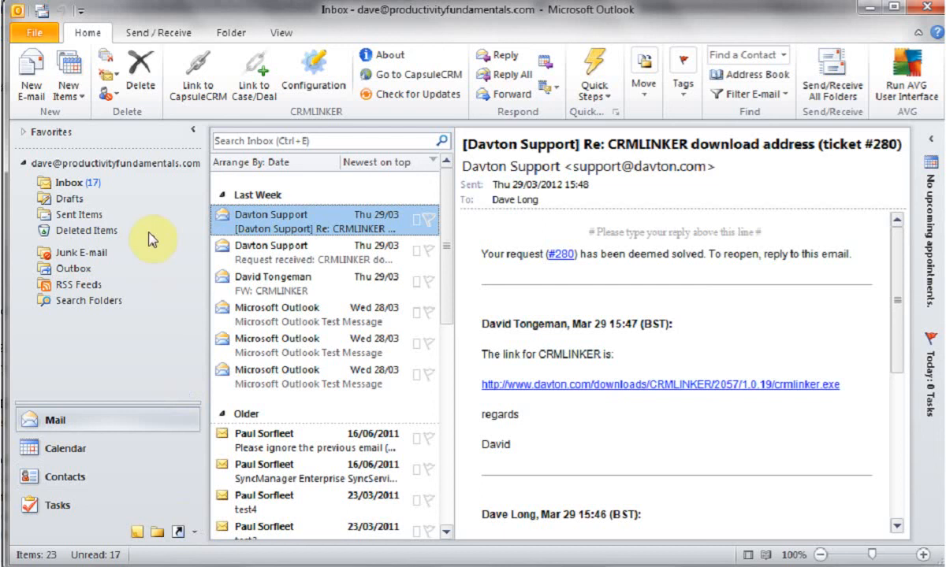
- In a new Outlook email, try selecting only the Olympic Syncro deal for linking, and close the message without linking or sending
click(35, 85)
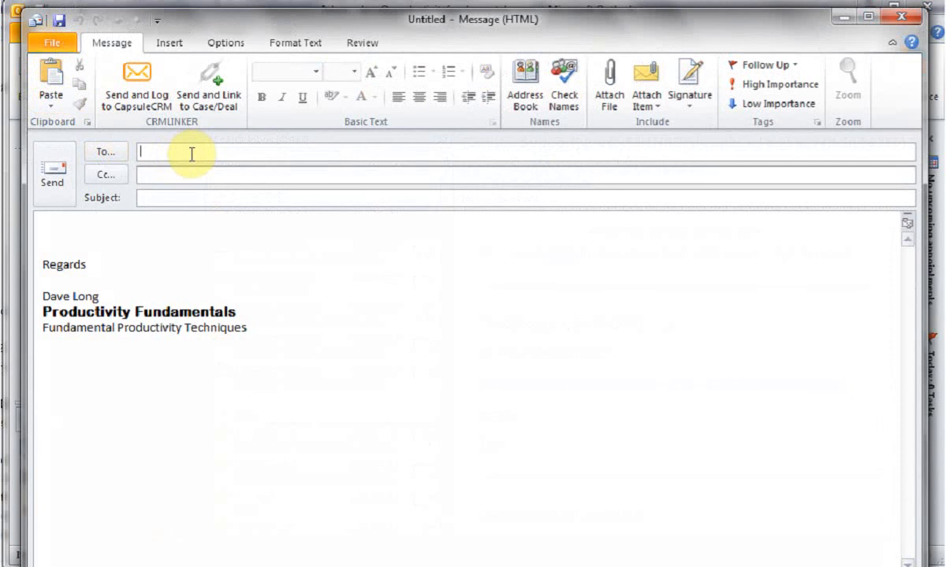
click(217, 99)
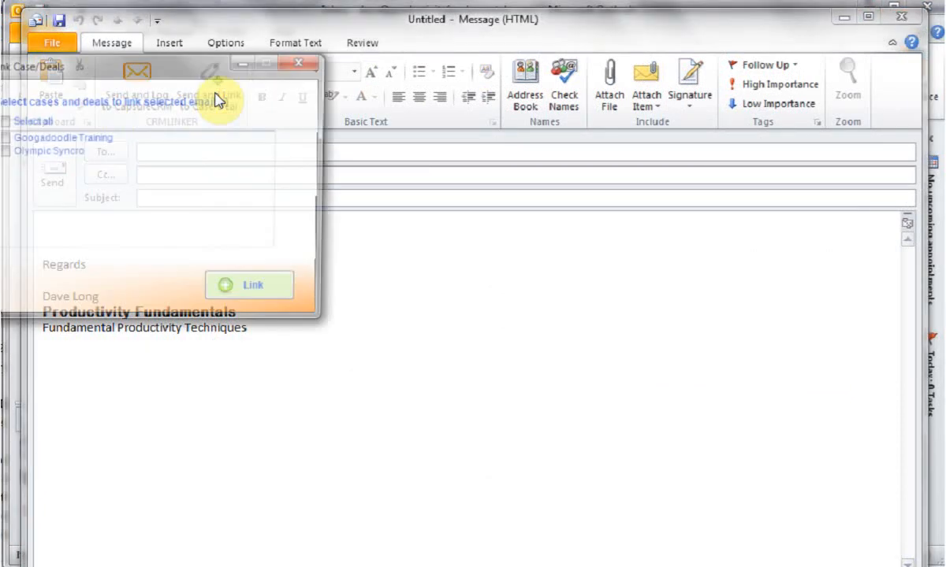
drag(186, 84, 305, 128)
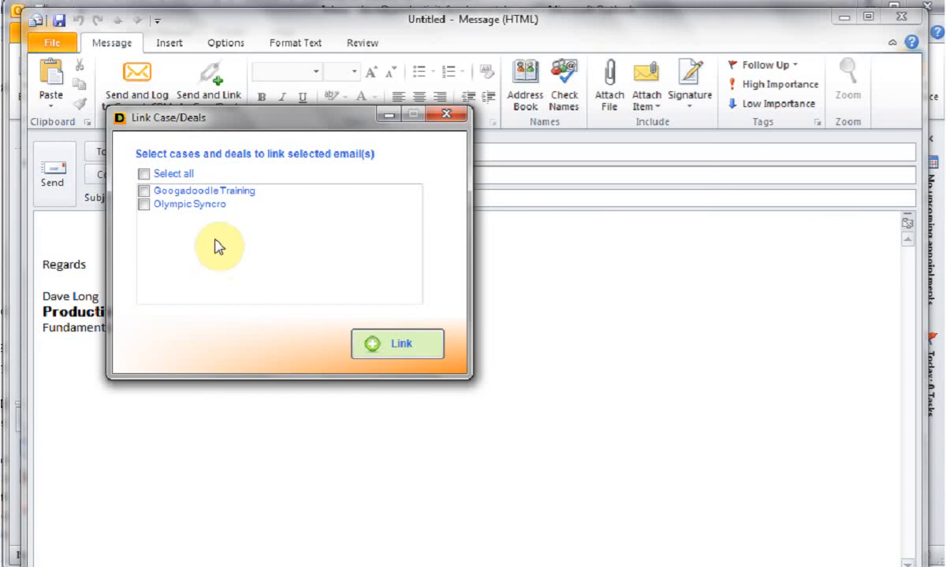
click(143, 192)
click(145, 205)
click(143, 191)
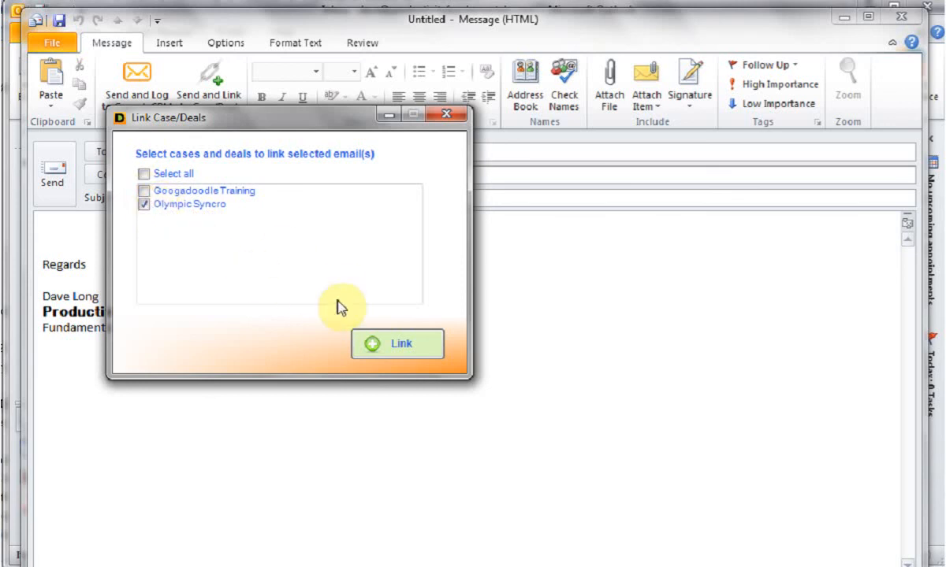
click(446, 114)
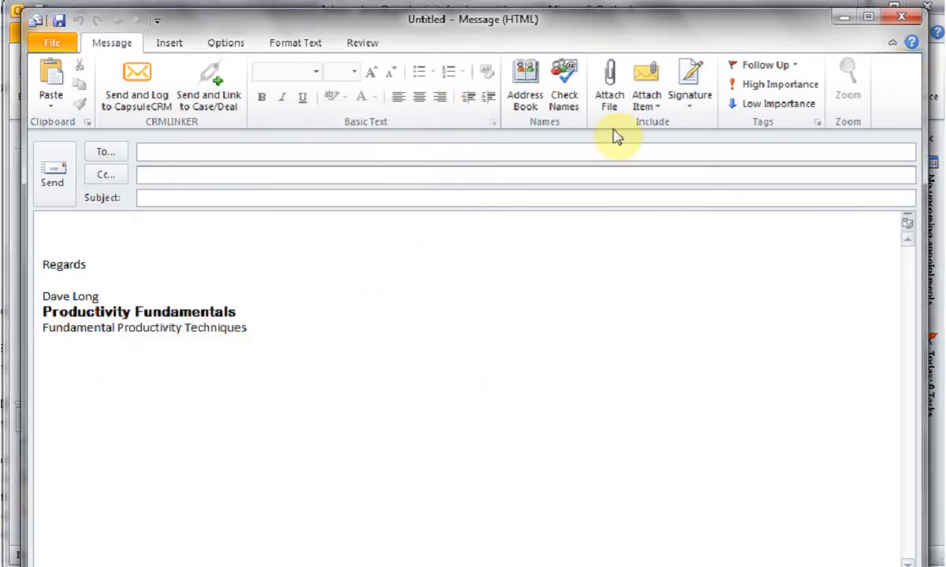
click(903, 18)
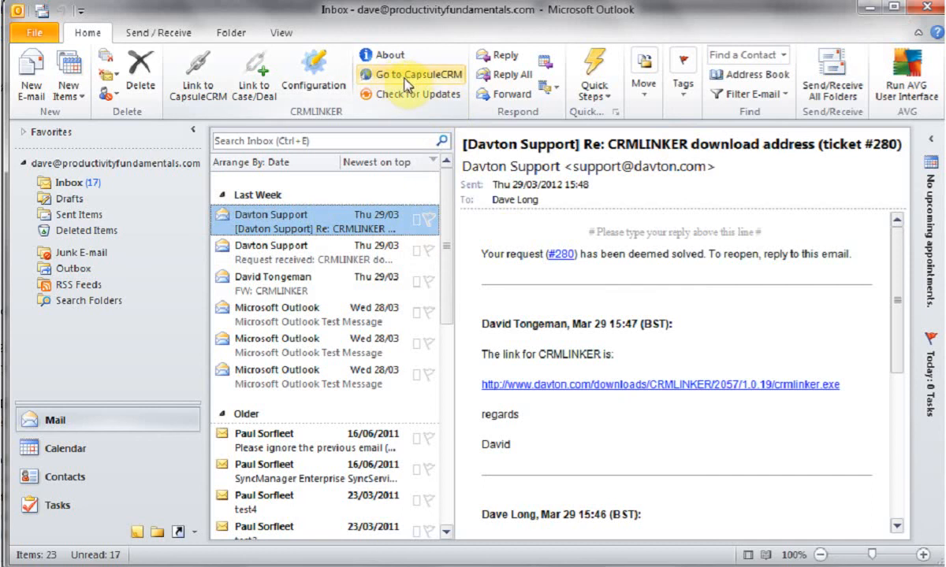
- Open the Capsule CRM site in the browser through the CRMLINKER add-in
click(410, 76)
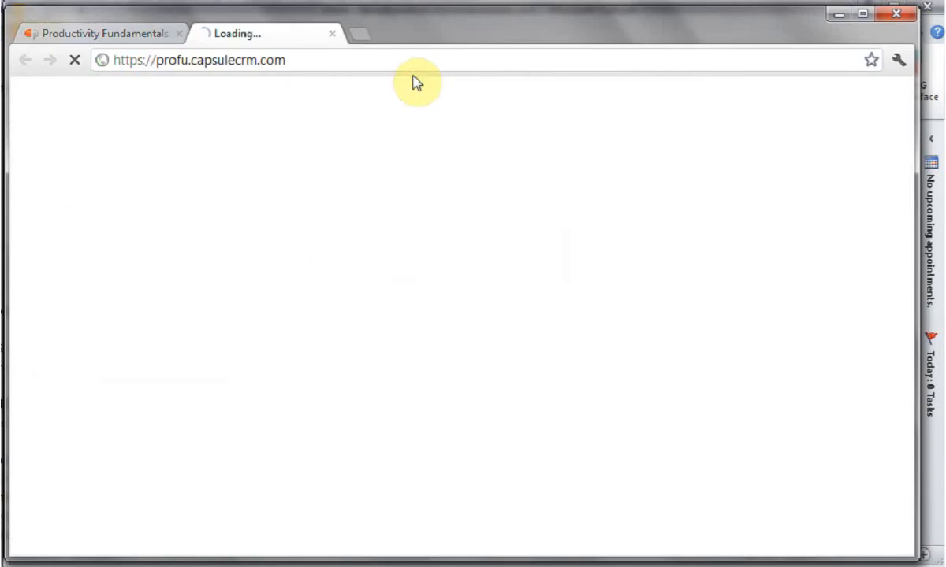